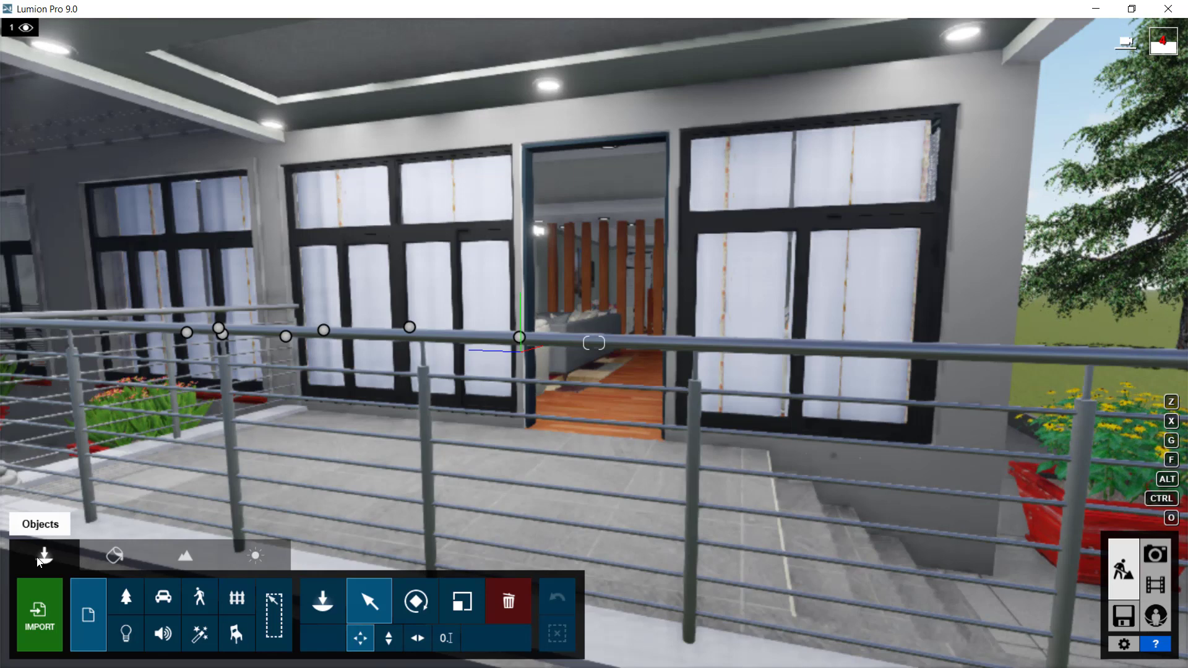
# Choose the model file "main door.dae" from the doors project folder for import as a new object
pyautogui.click(92, 614)
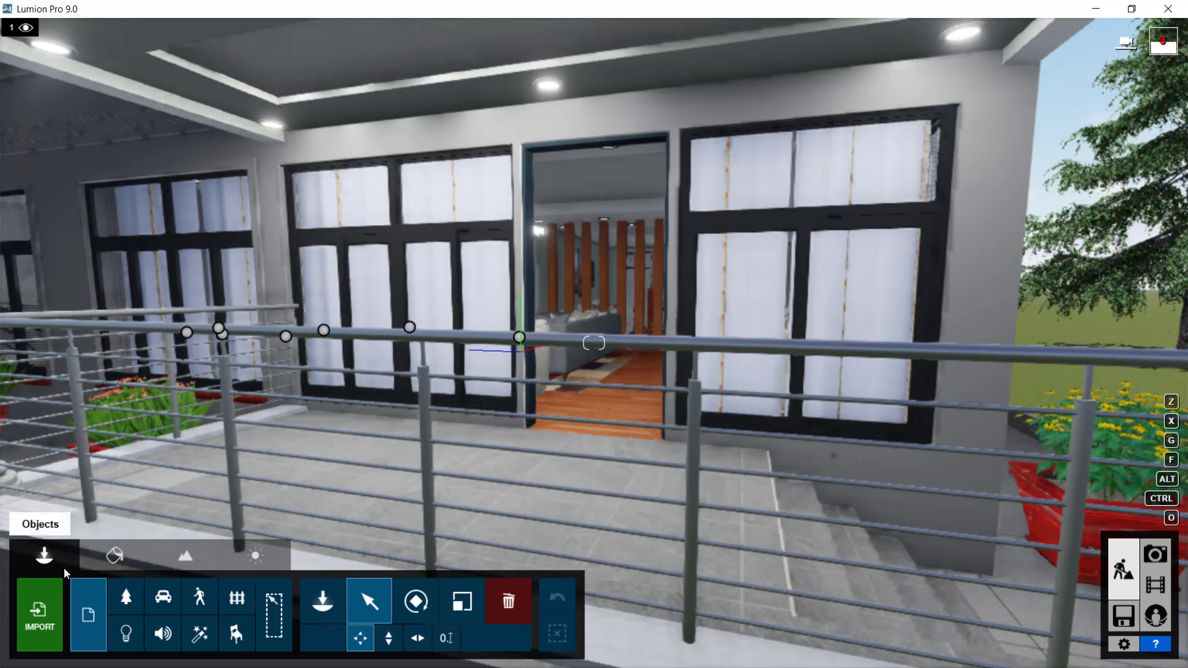
pyautogui.click(42, 620)
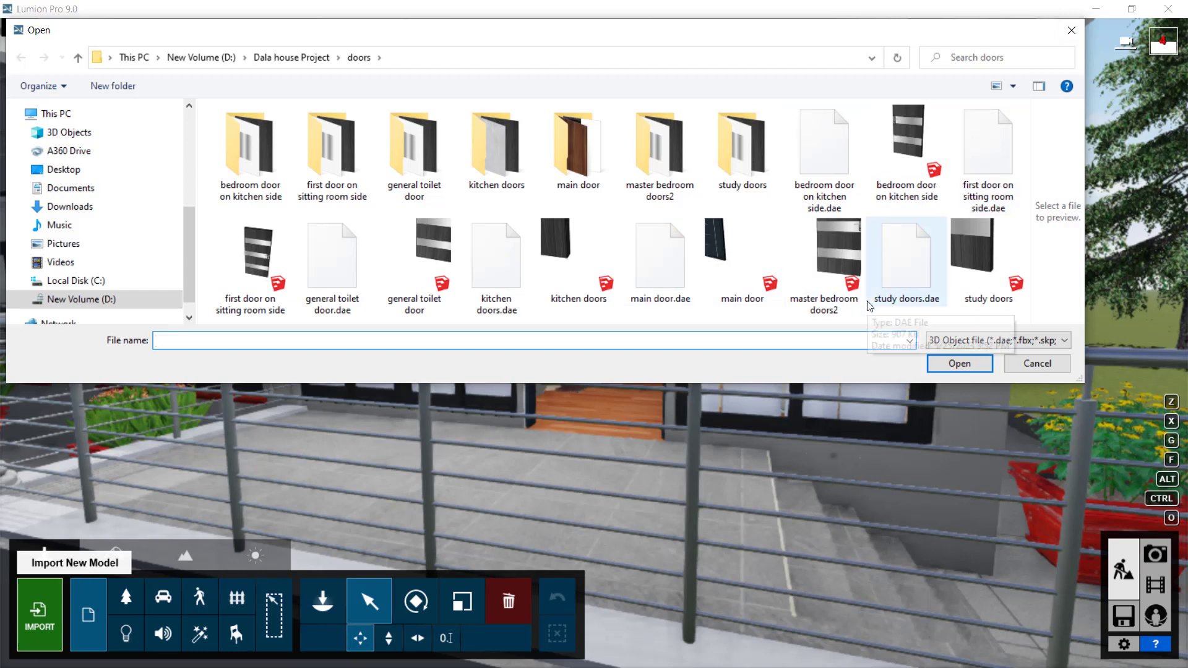
pyautogui.click(671, 277)
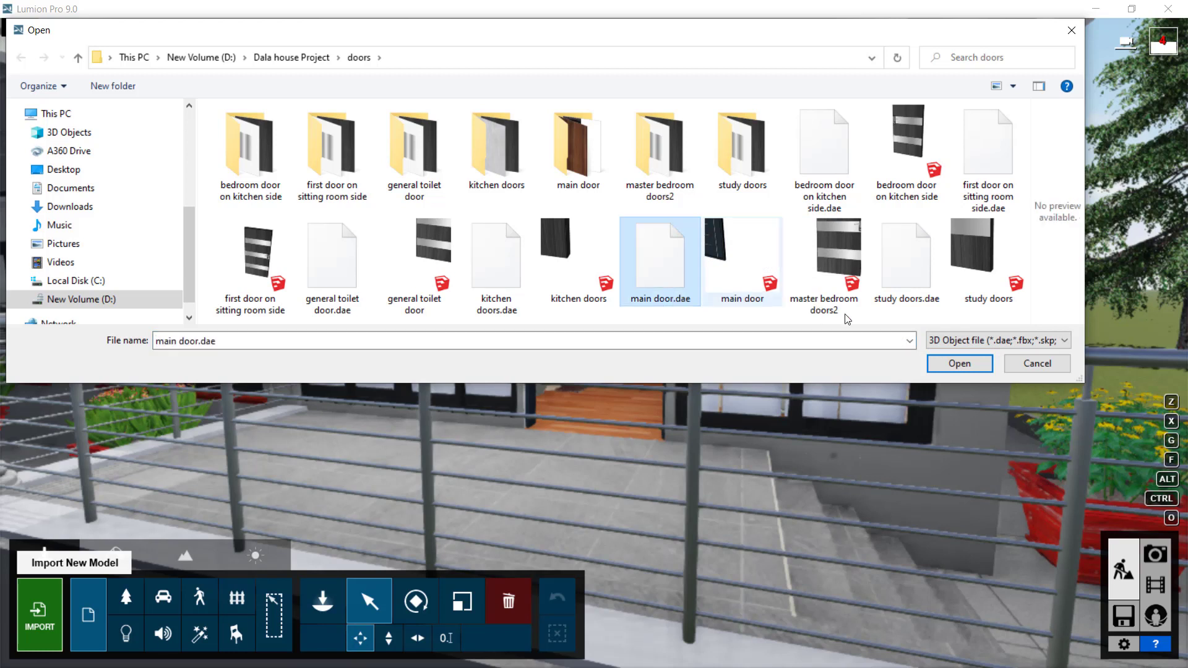
pyautogui.click(942, 363)
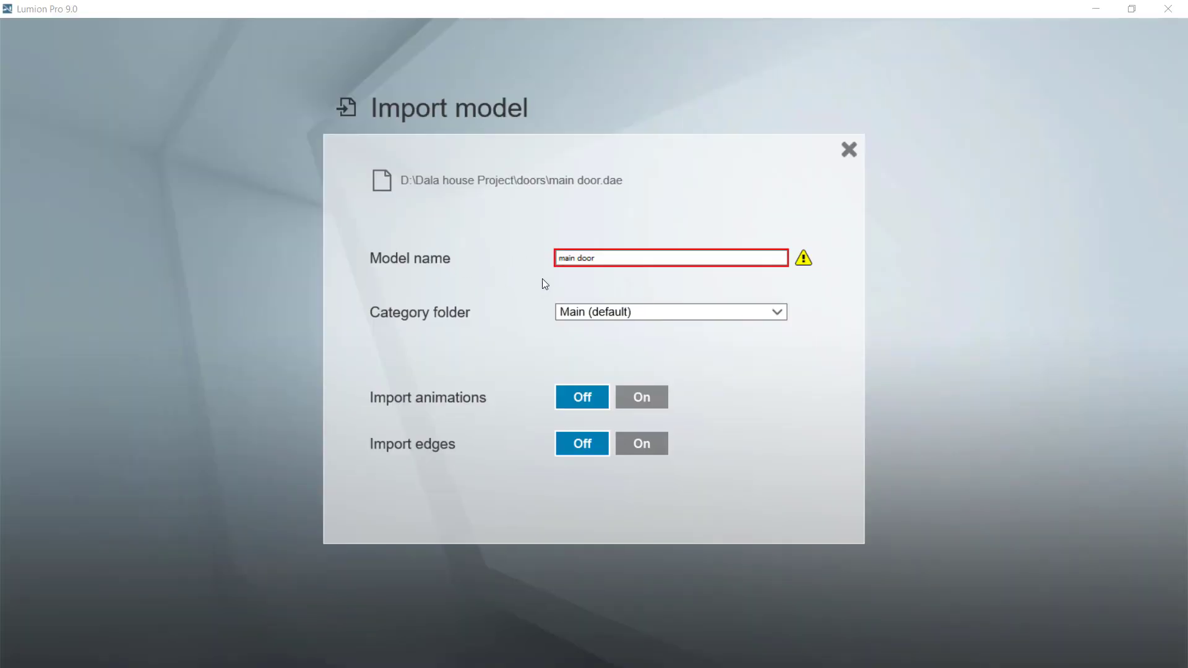
# Import the model under the name "main door02" with animations and edges both switched on
pyautogui.click(636, 256)
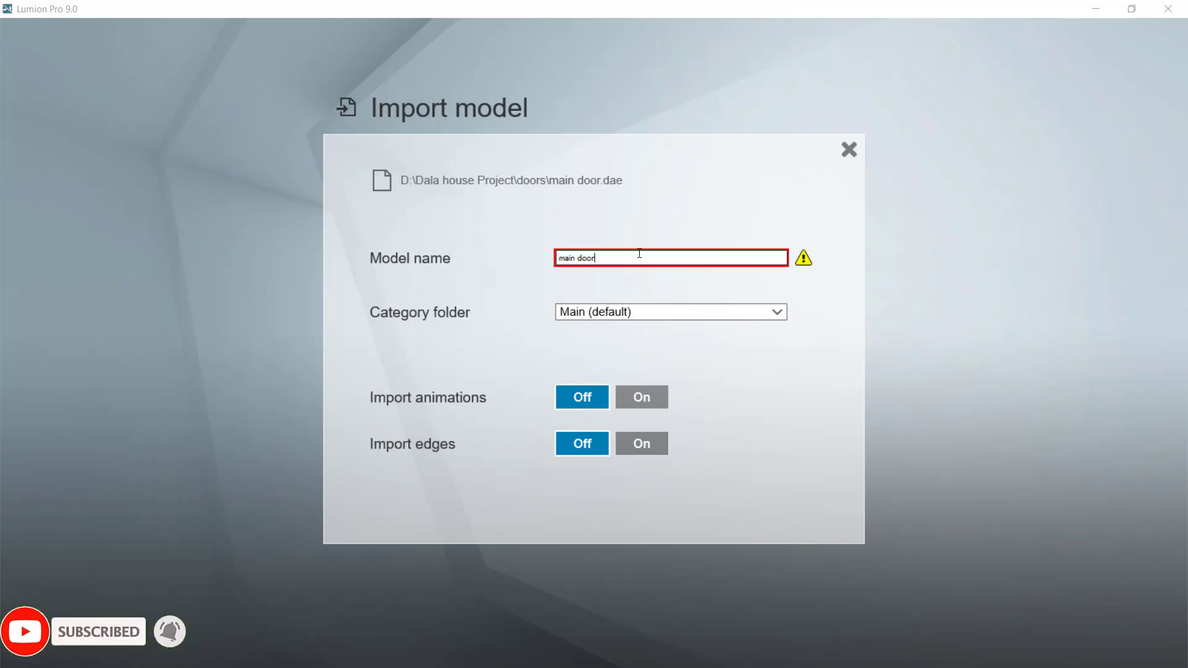
pyautogui.write('02')
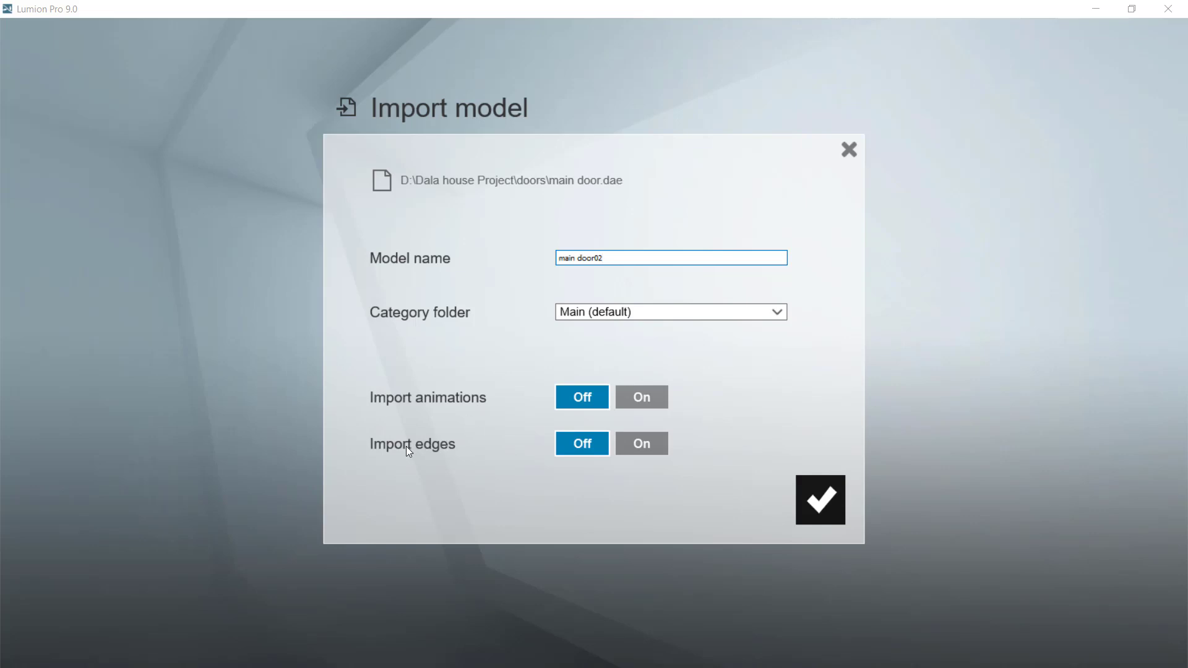
pyautogui.click(644, 397)
pyautogui.click(643, 446)
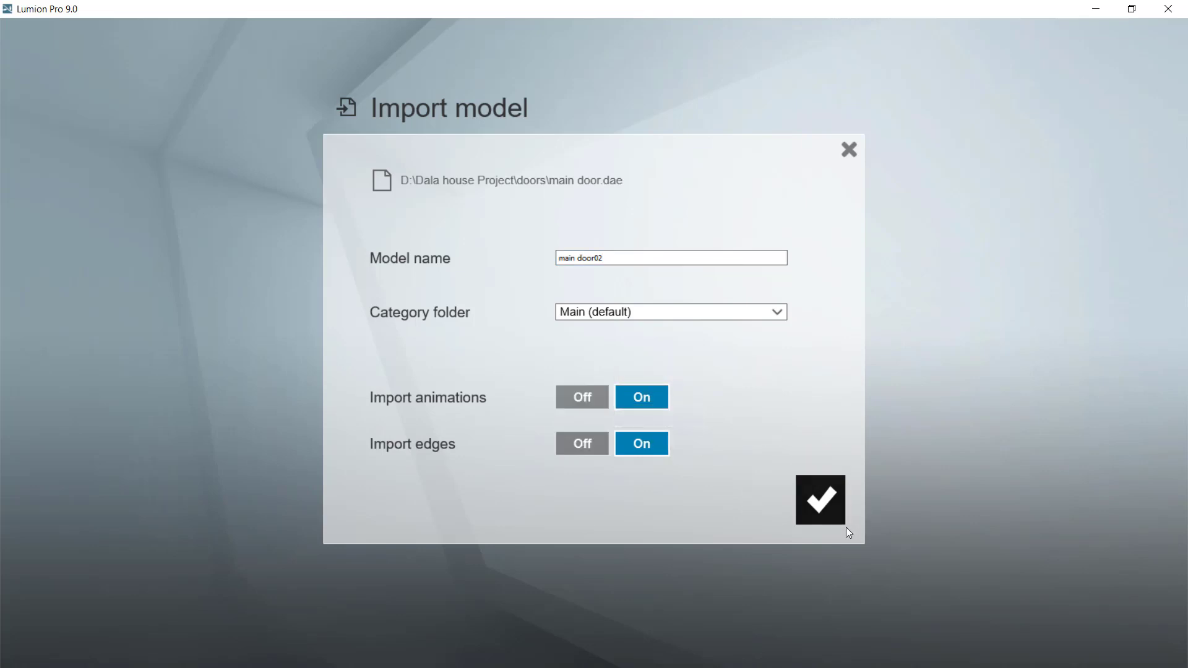
pyautogui.click(821, 504)
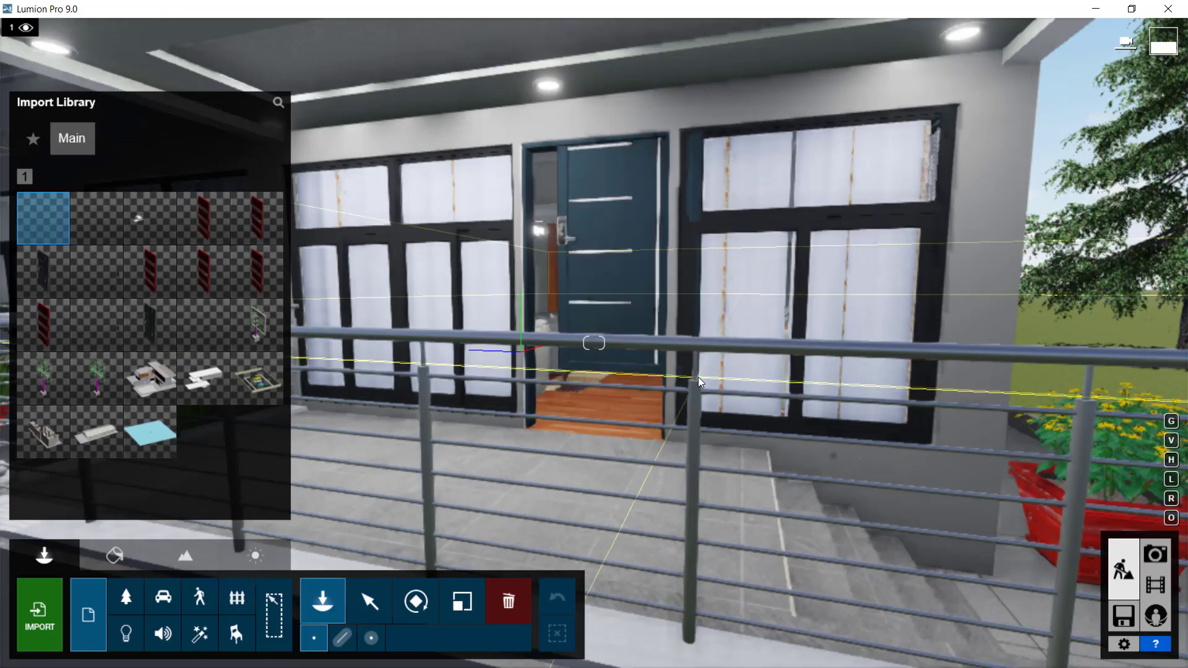
pyautogui.click(616, 440)
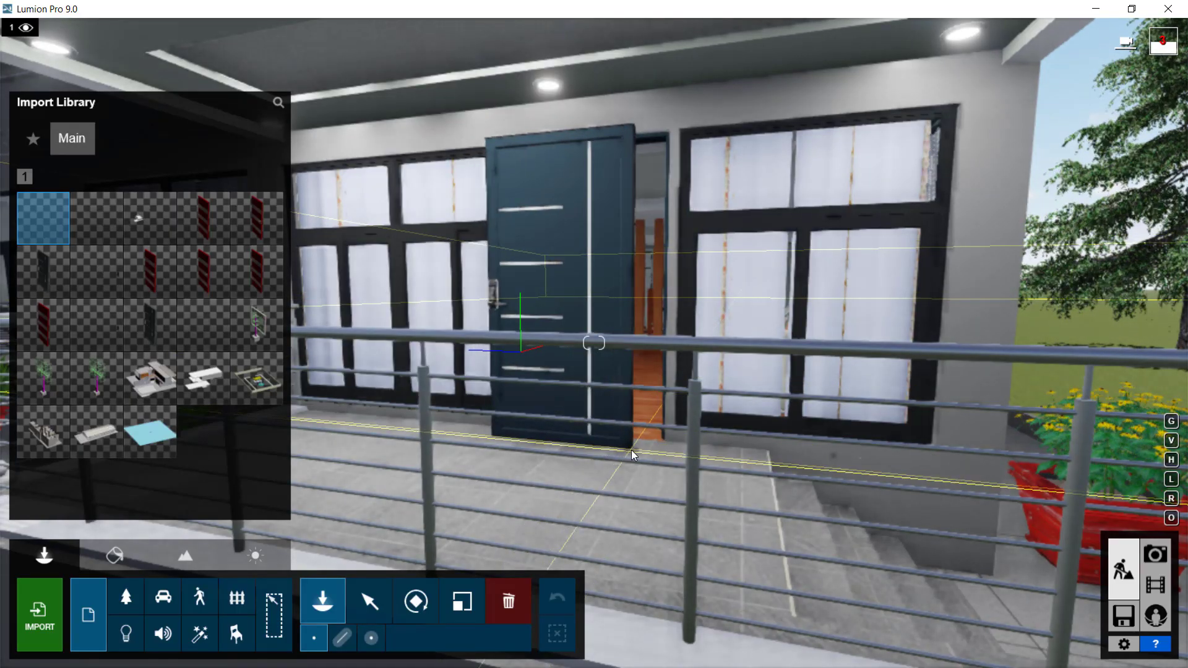
pyautogui.press('w')
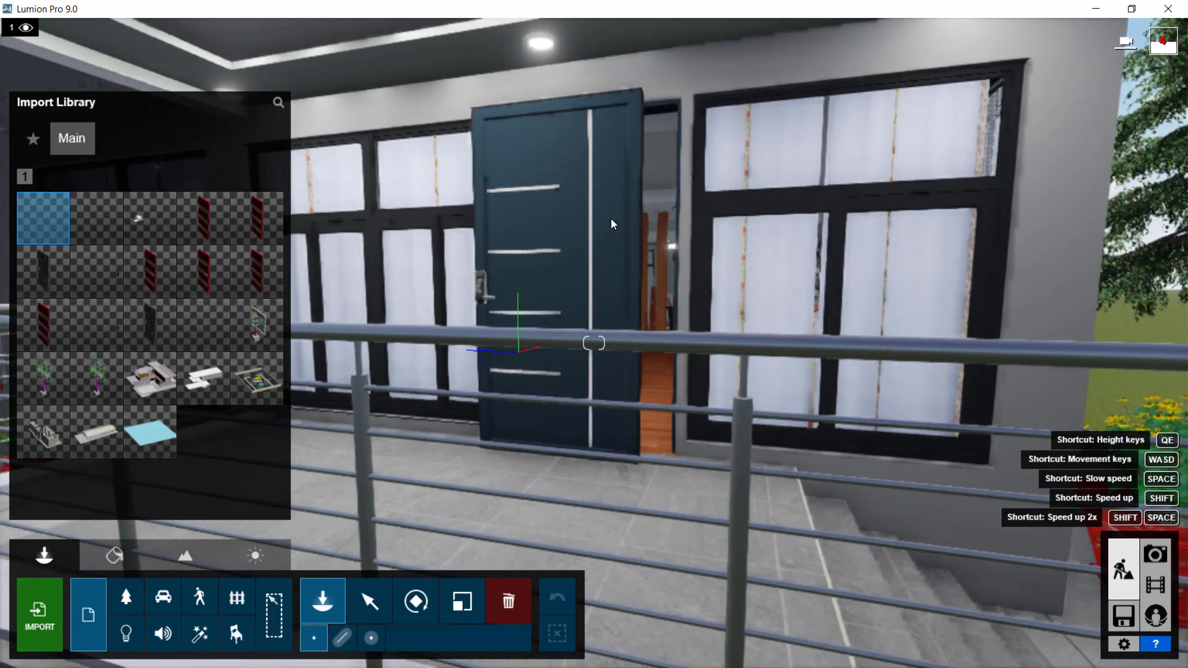
pyautogui.hotkey('ctrl', 'z')
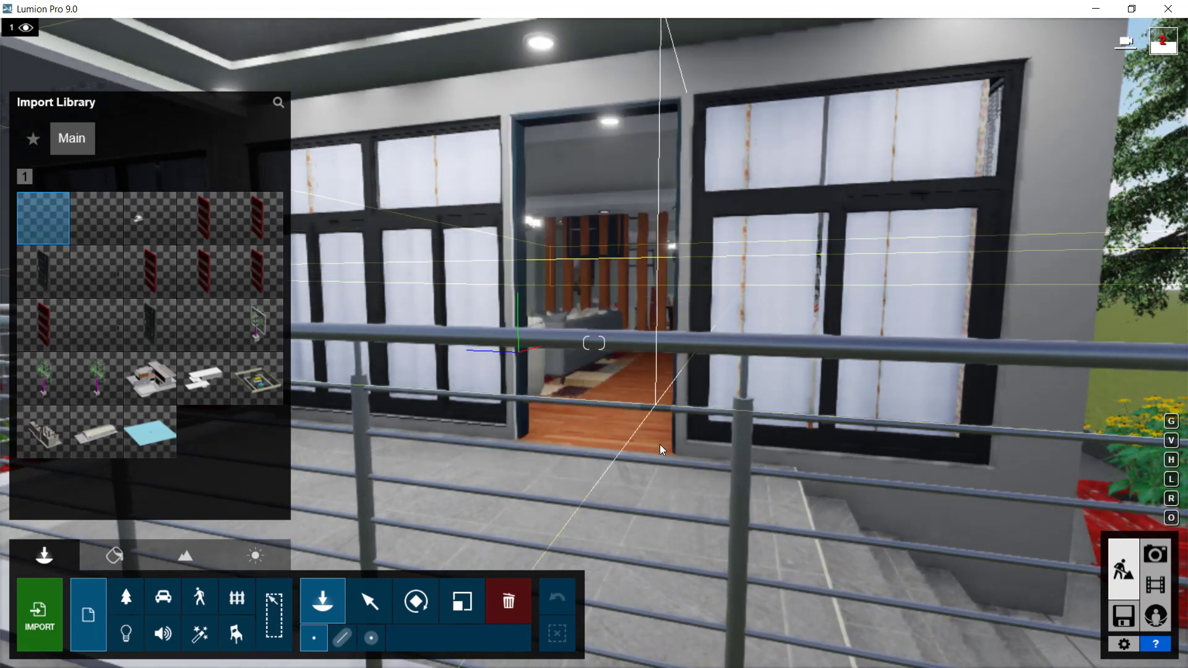
# Place the imported main door02 model in the entrance opening, fitted against the door frame and flush with the threshold
pyautogui.click(660, 444)
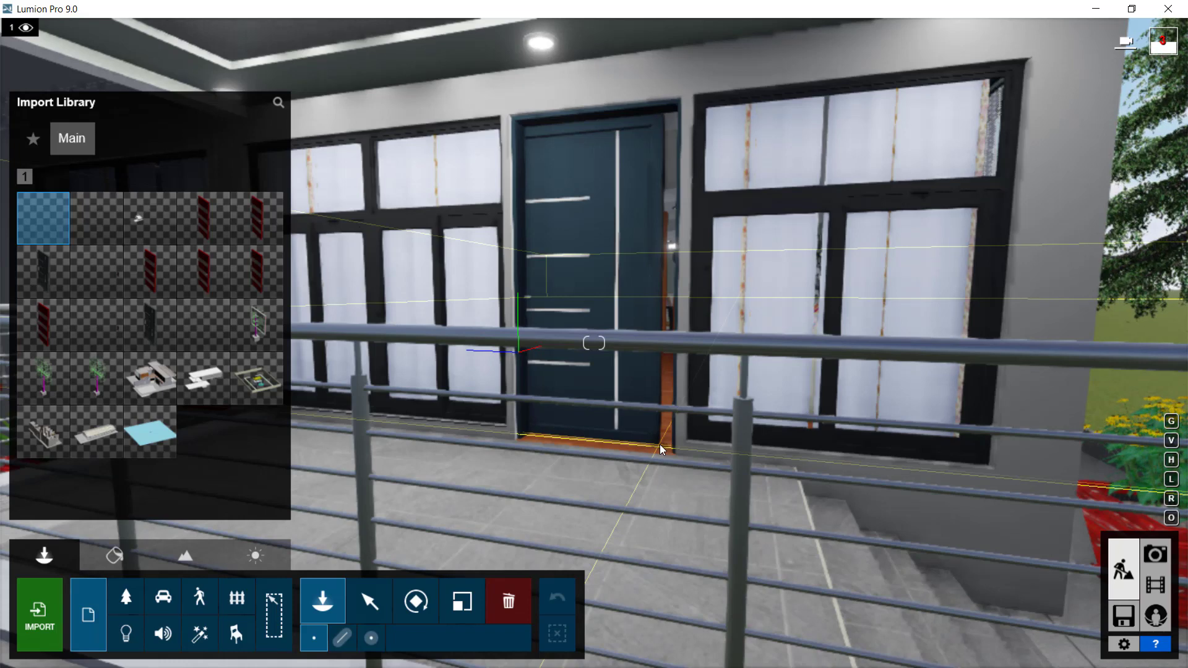
pyautogui.press('w')
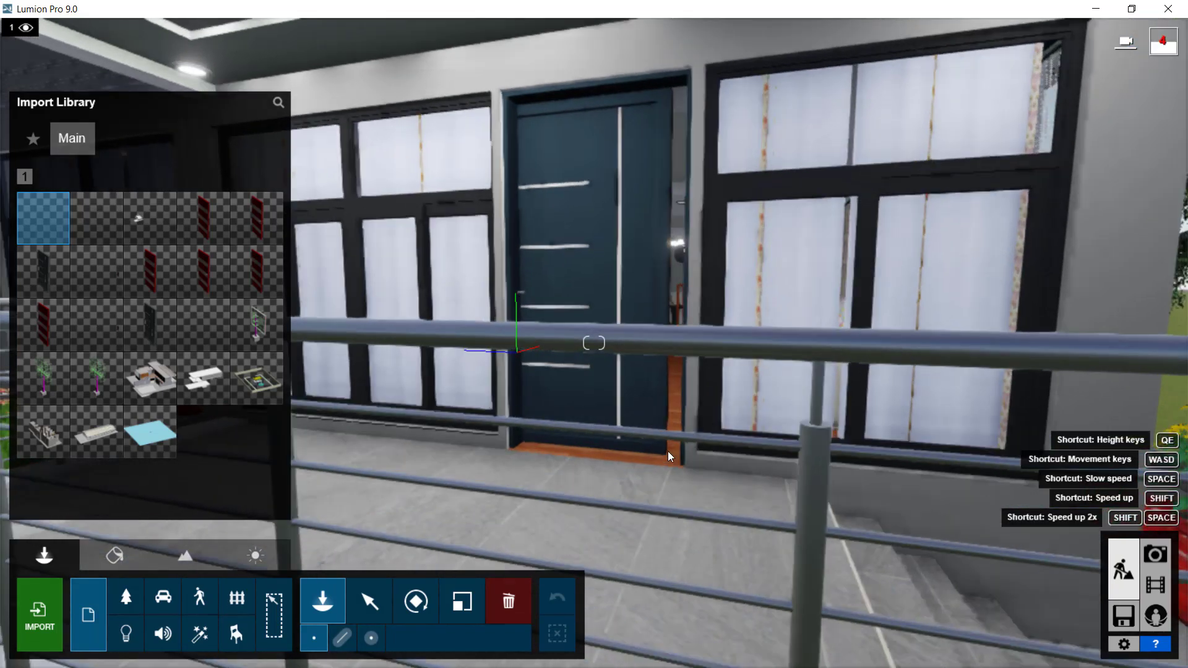
pyautogui.press('w')
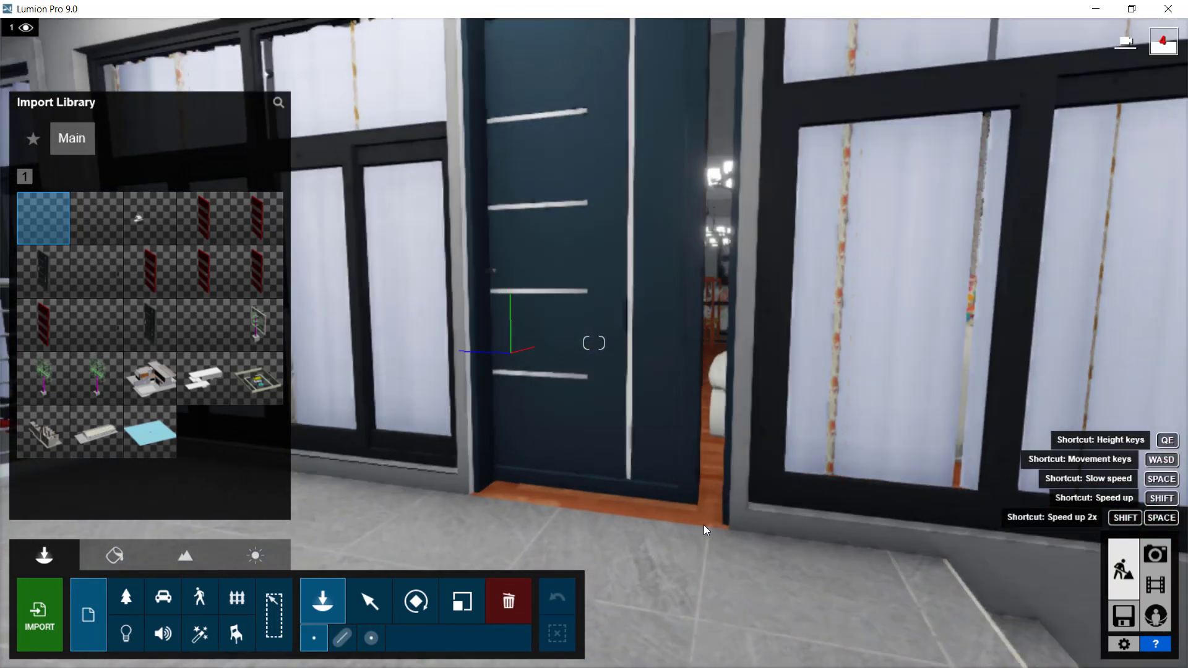
pyautogui.press('w')
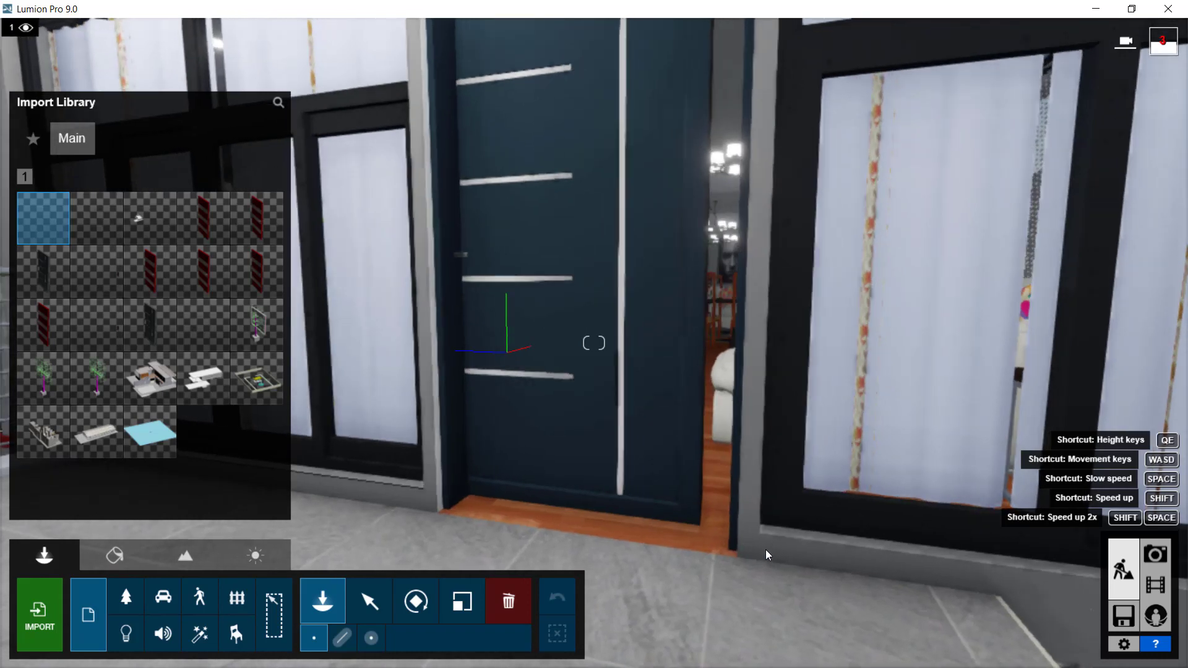
pyautogui.moveTo(746, 552); pyautogui.dragTo(953, 518, button='right')
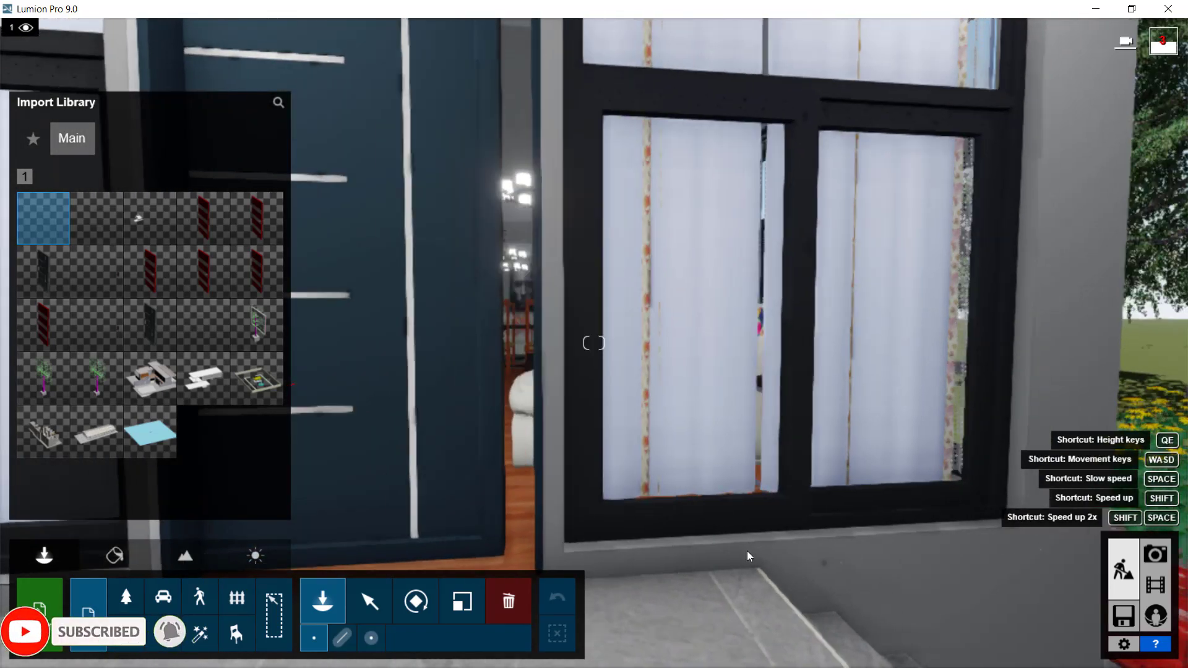
pyautogui.press('a')
pyautogui.press('a')
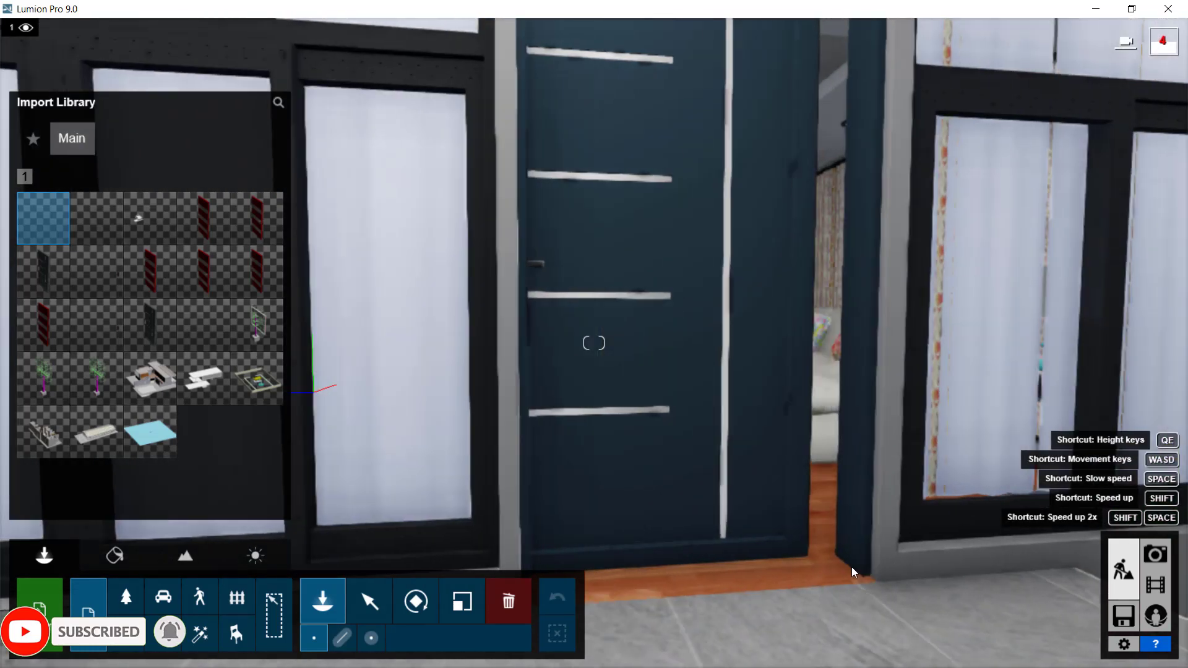
pyautogui.press('a')
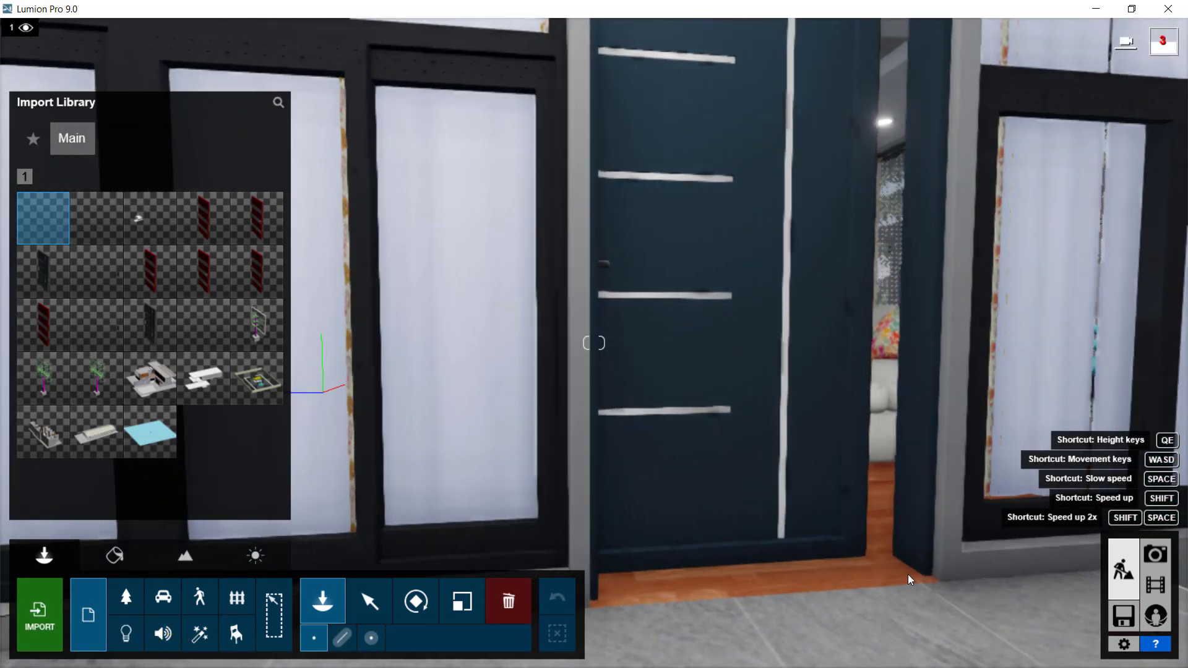
pyautogui.press('a')
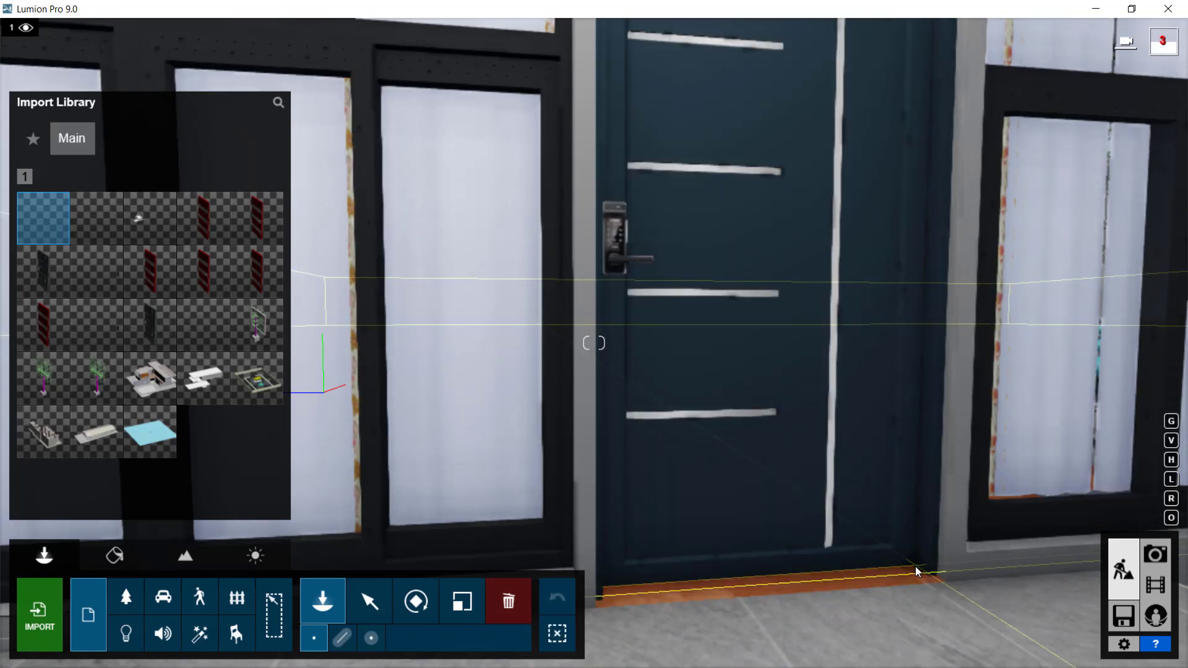
pyautogui.click(916, 567)
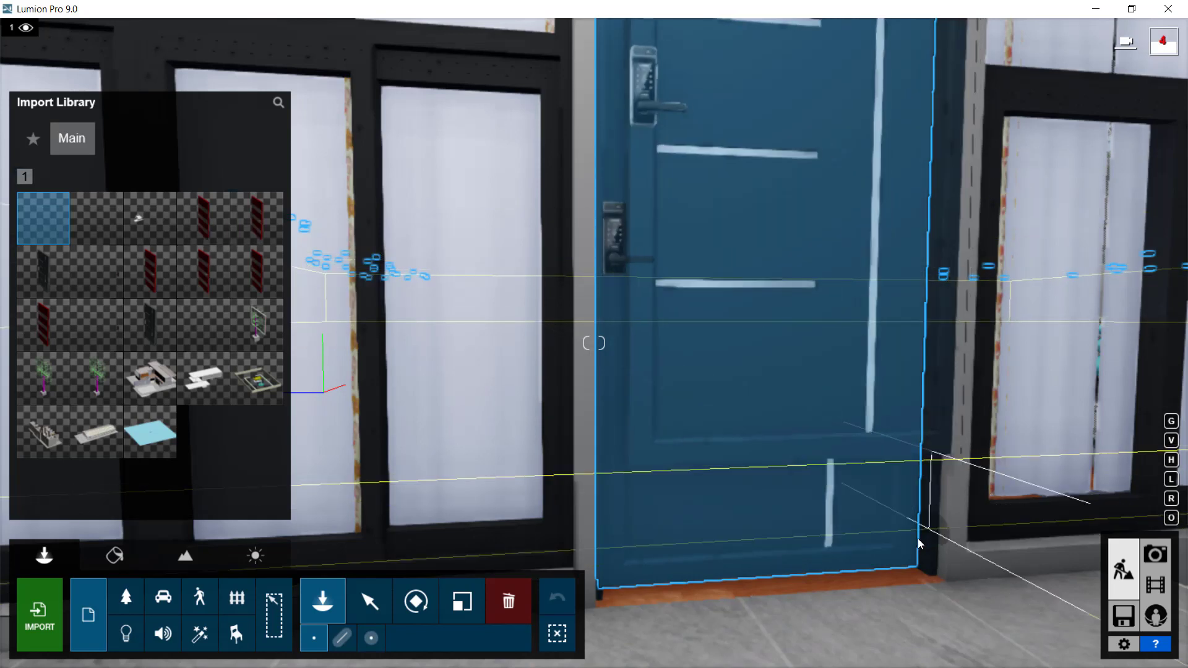
# Select the placed main door and inspect how it fits in the entrance frame
pyautogui.click(369, 603)
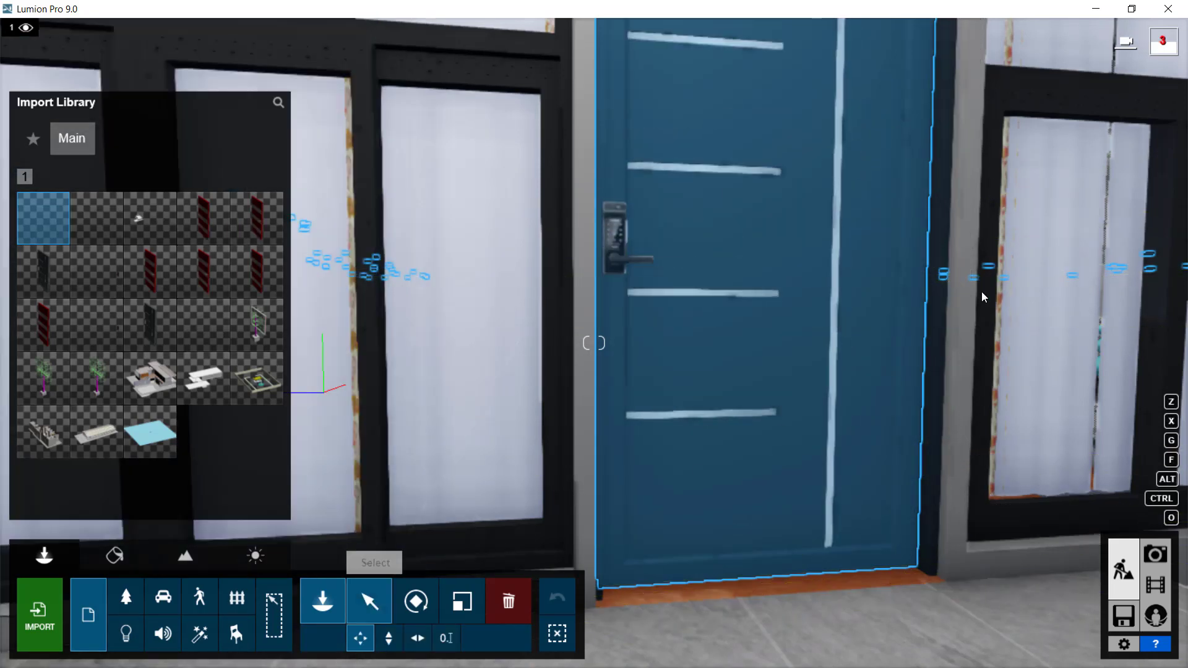
pyautogui.click(701, 190)
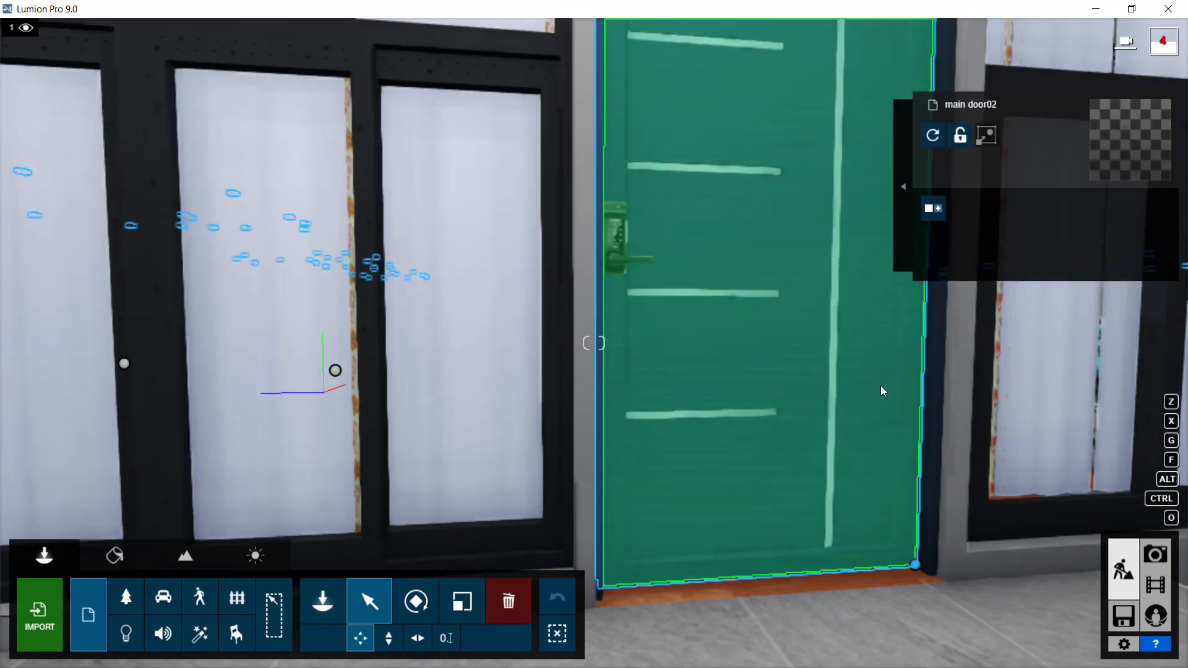
pyautogui.press('d')
pyautogui.press('d')
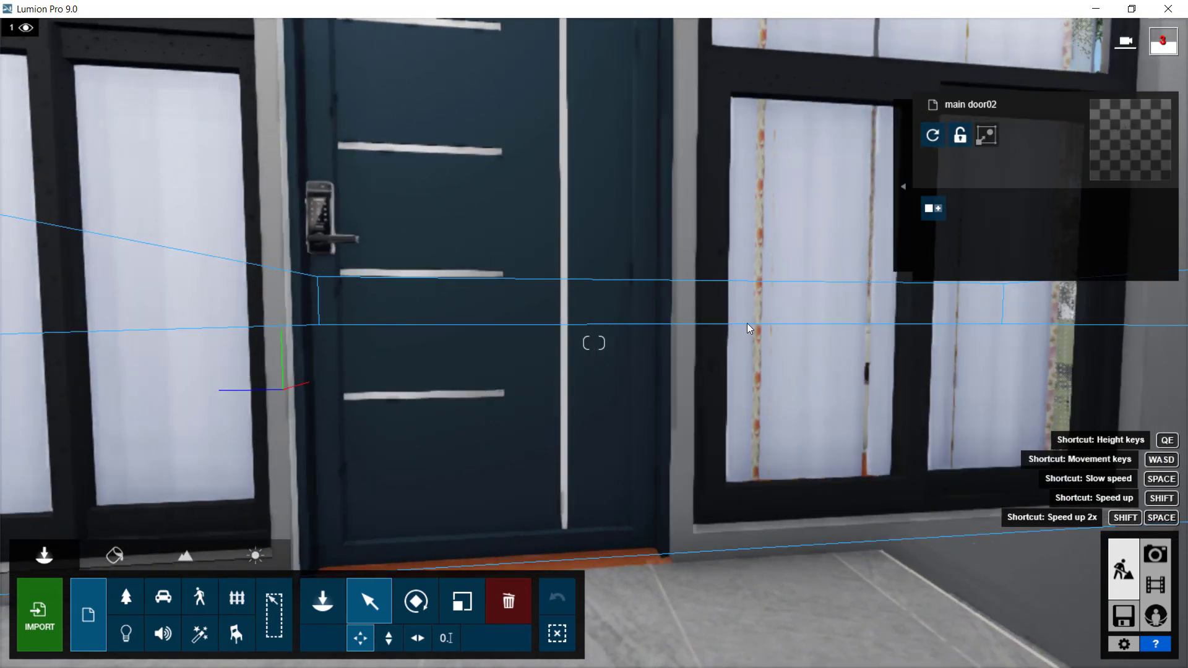
pyautogui.click(749, 325)
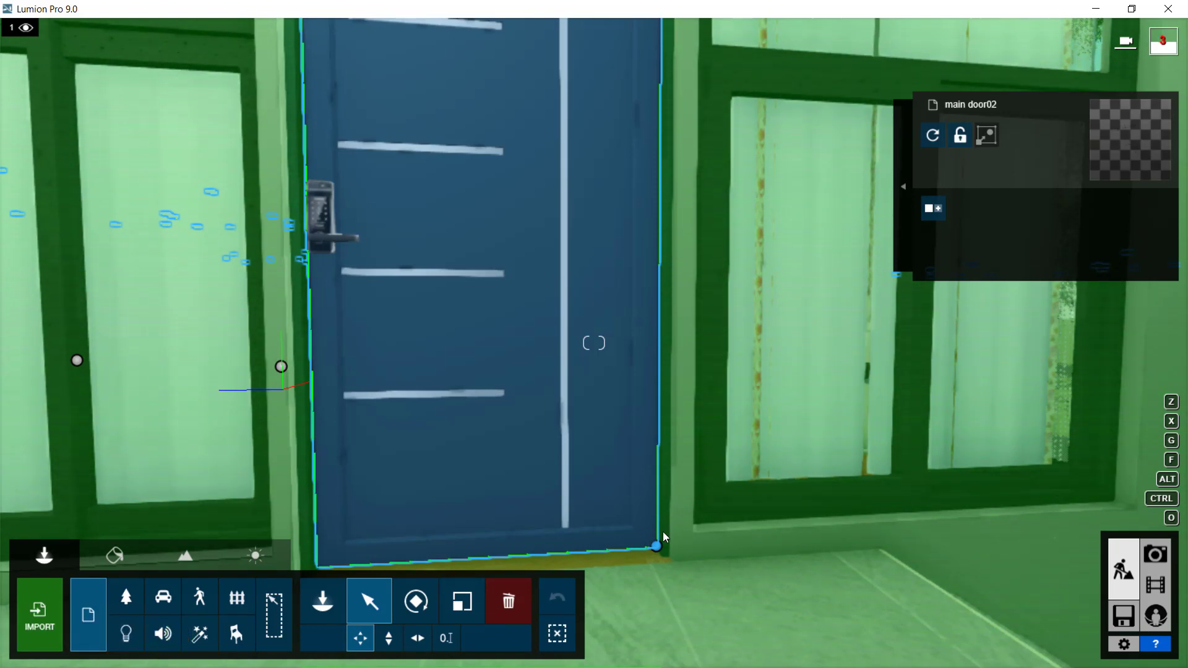
pyautogui.scroll(-2, 621, 562)
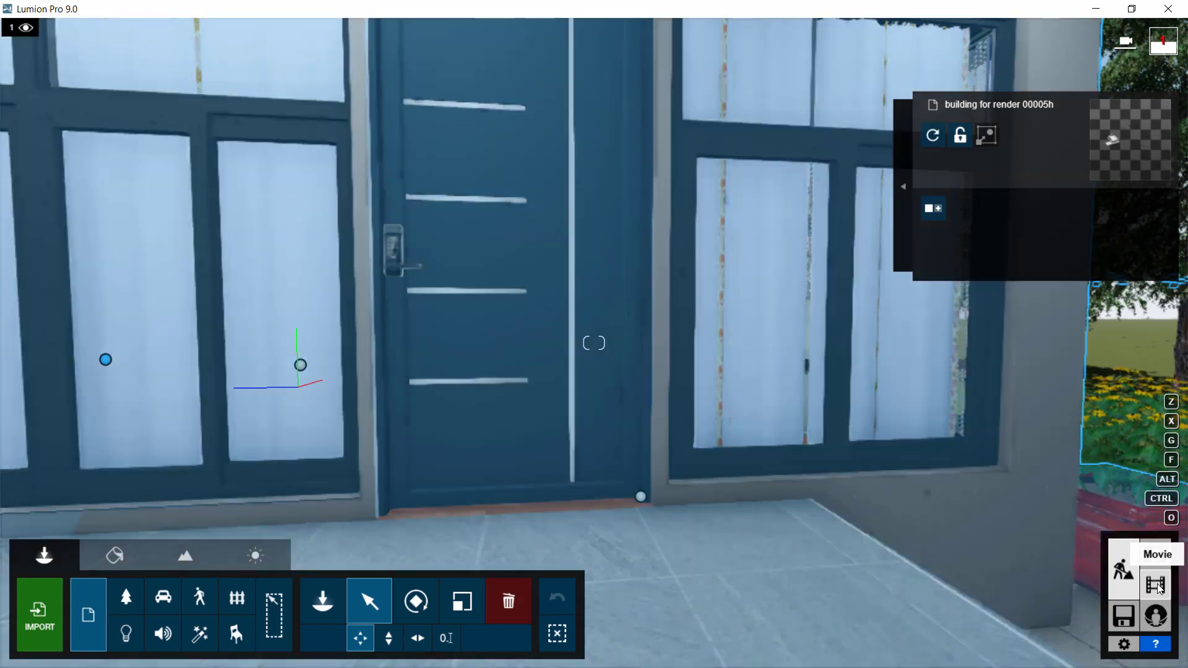
# Start recording a movie clip in the first slot, set its duration to 5.7 seconds and capture the view of the closed main door
pyautogui.click(1159, 588)
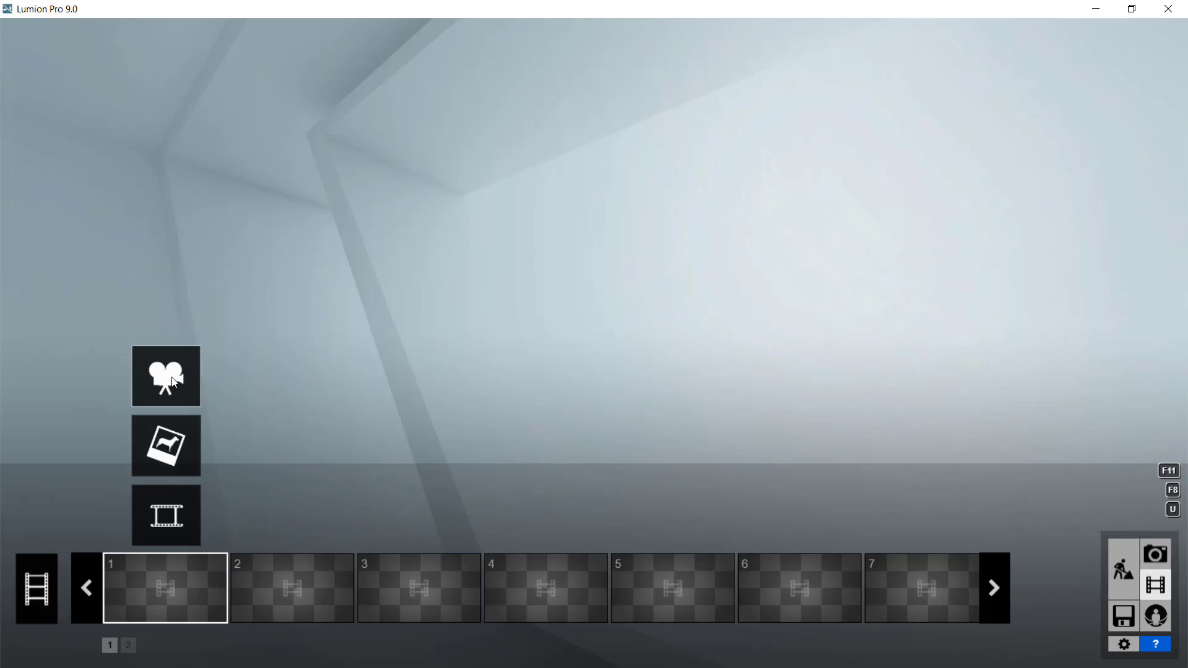
pyautogui.click(167, 376)
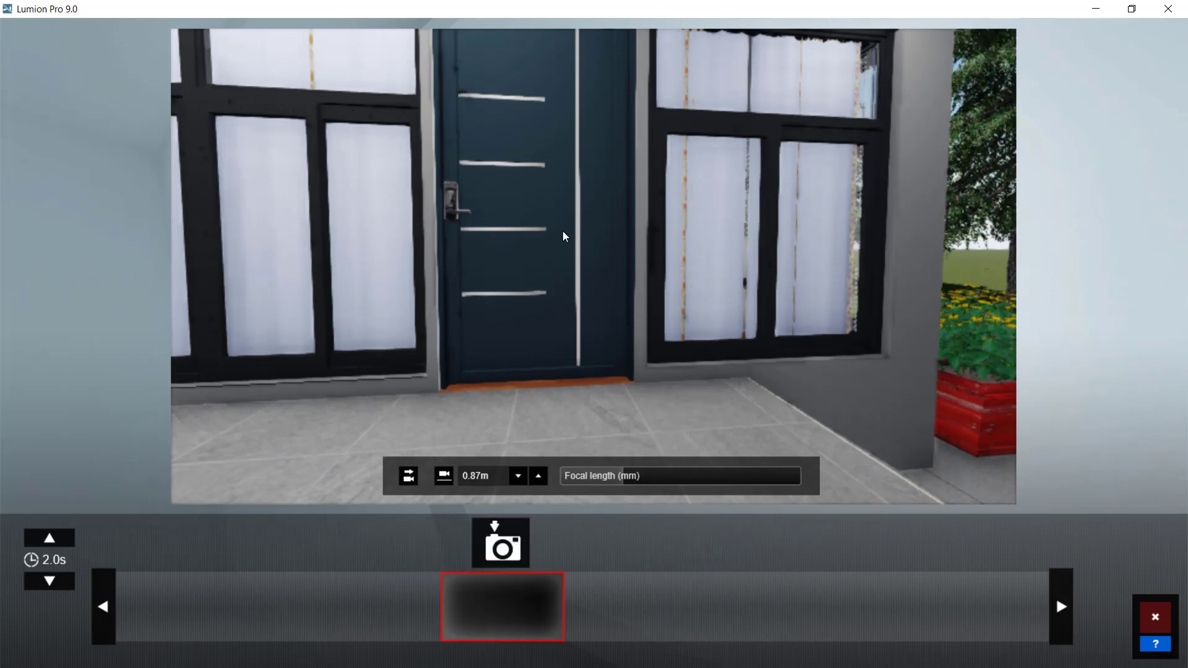
pyautogui.click(54, 542)
pyautogui.click(53, 543)
pyautogui.click(53, 543)
pyautogui.click(53, 543)
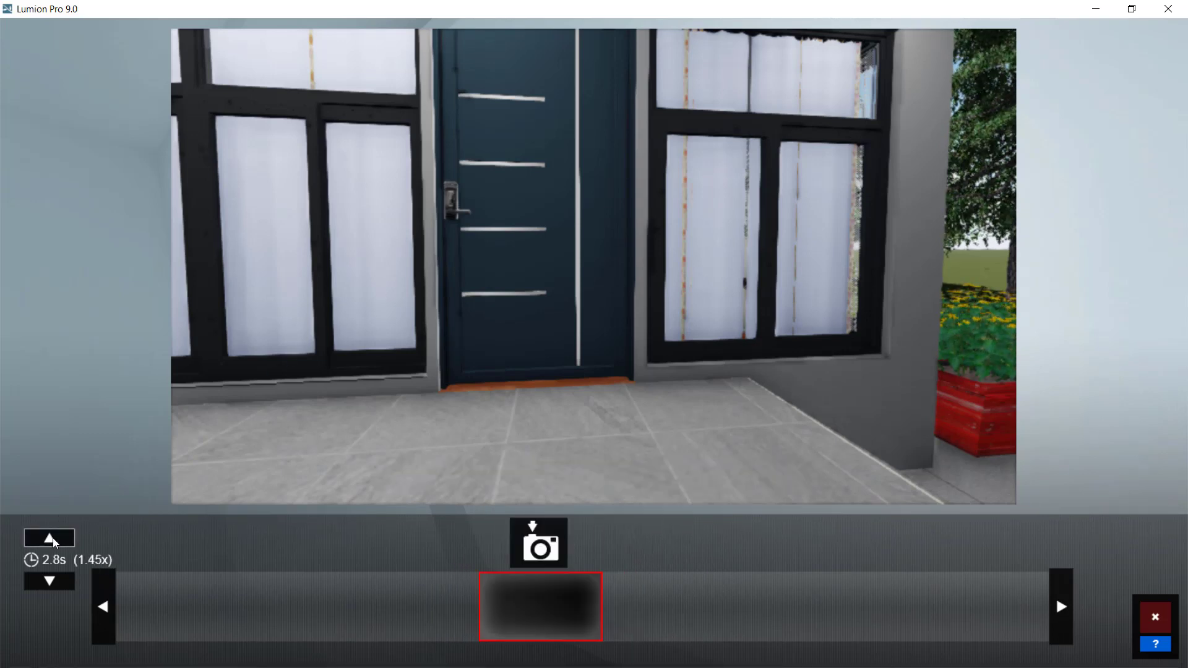
pyautogui.click(53, 542)
pyautogui.click(54, 542)
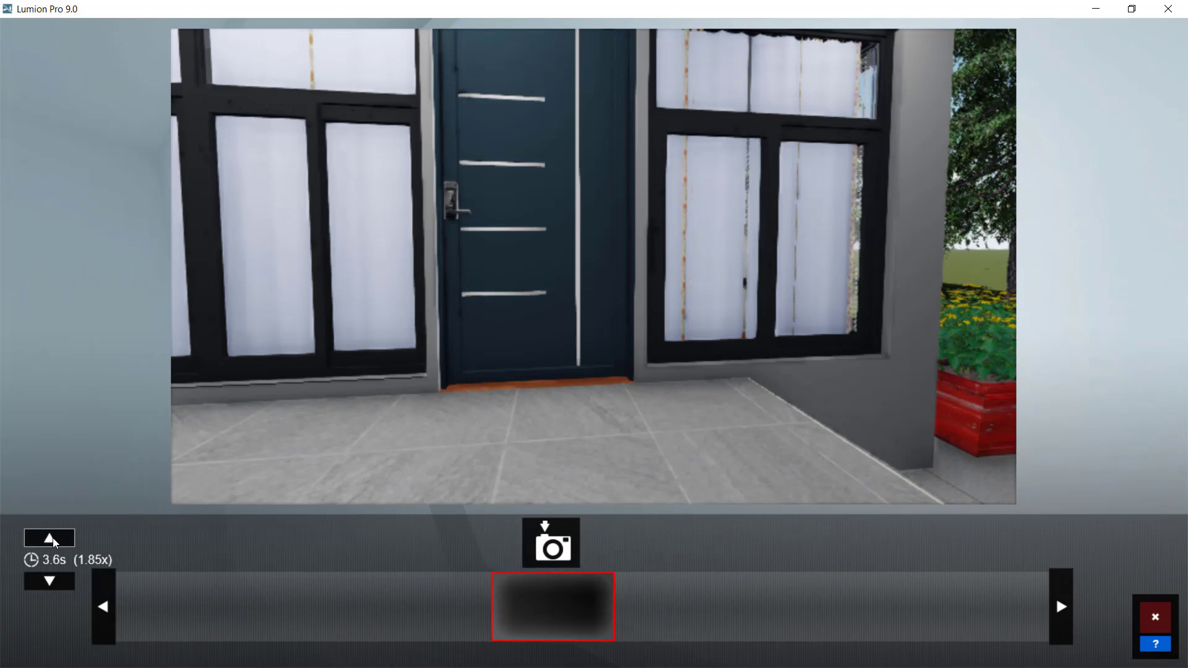
pyautogui.click(53, 543)
pyautogui.click(53, 543)
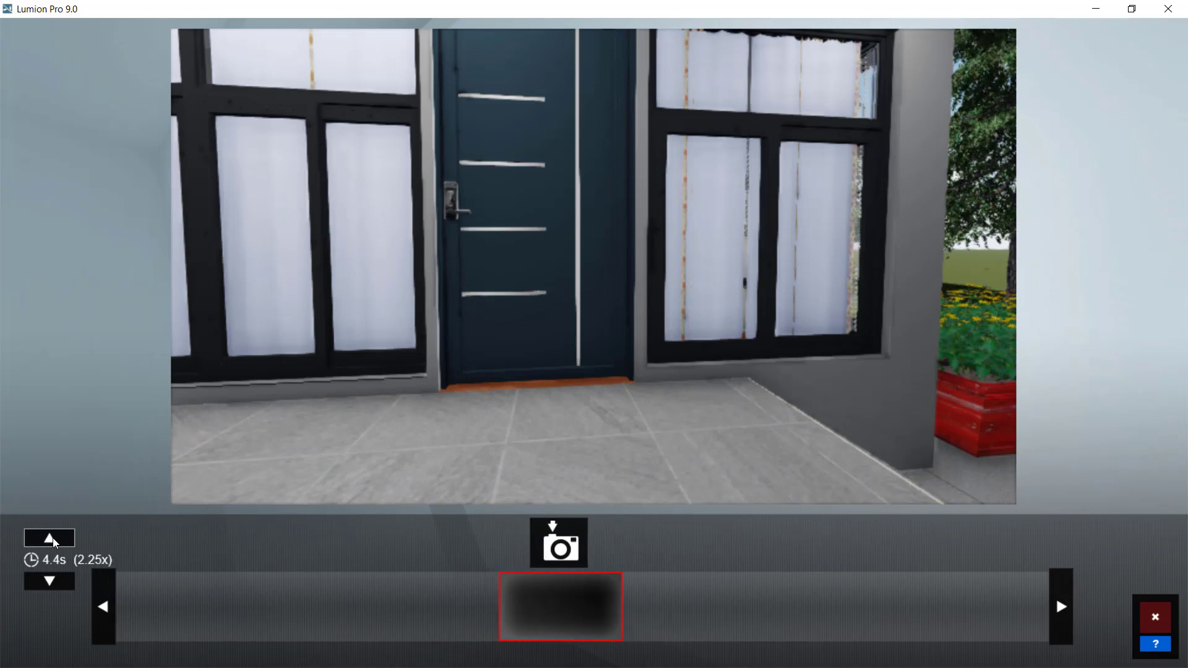
pyautogui.click(54, 543)
pyautogui.click(54, 543)
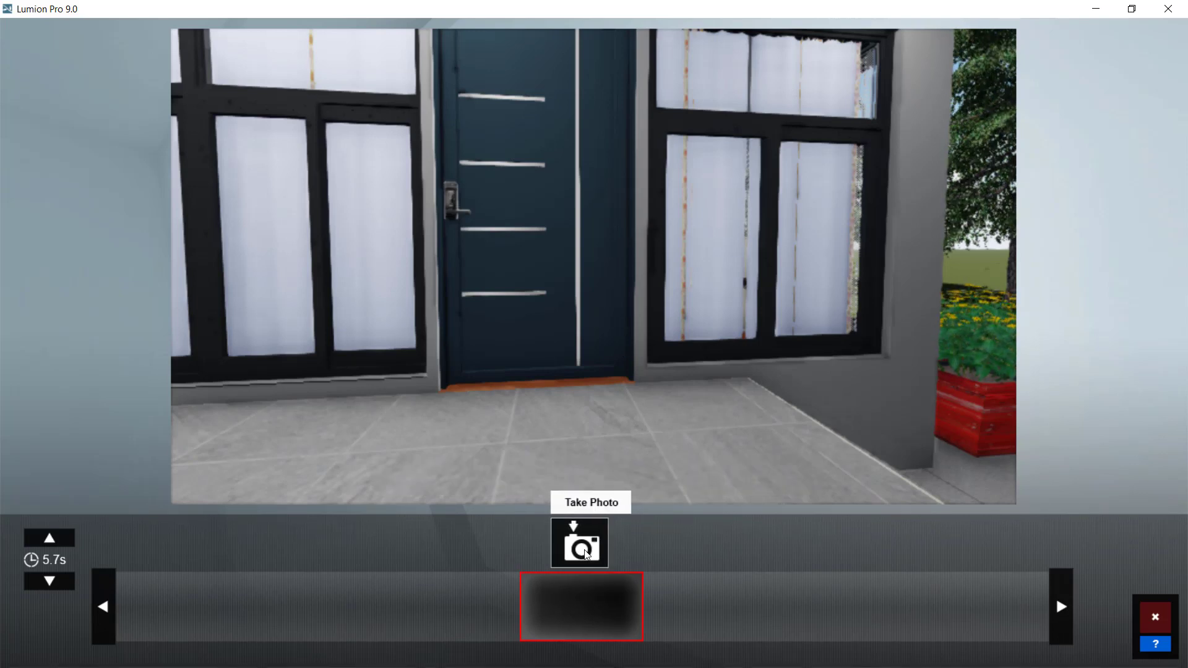
pyautogui.click(584, 551)
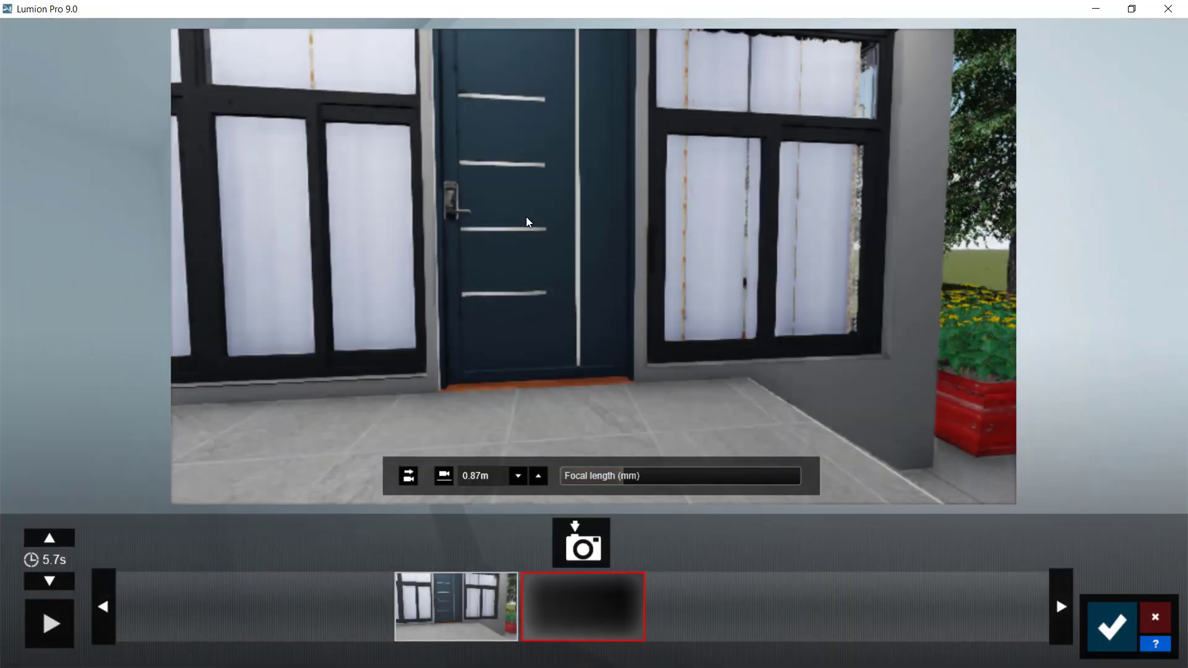
# Raise the camera, set the focal length to about 17.6 mm and capture a close view of the door as the clip's second photo
pyautogui.press('q')
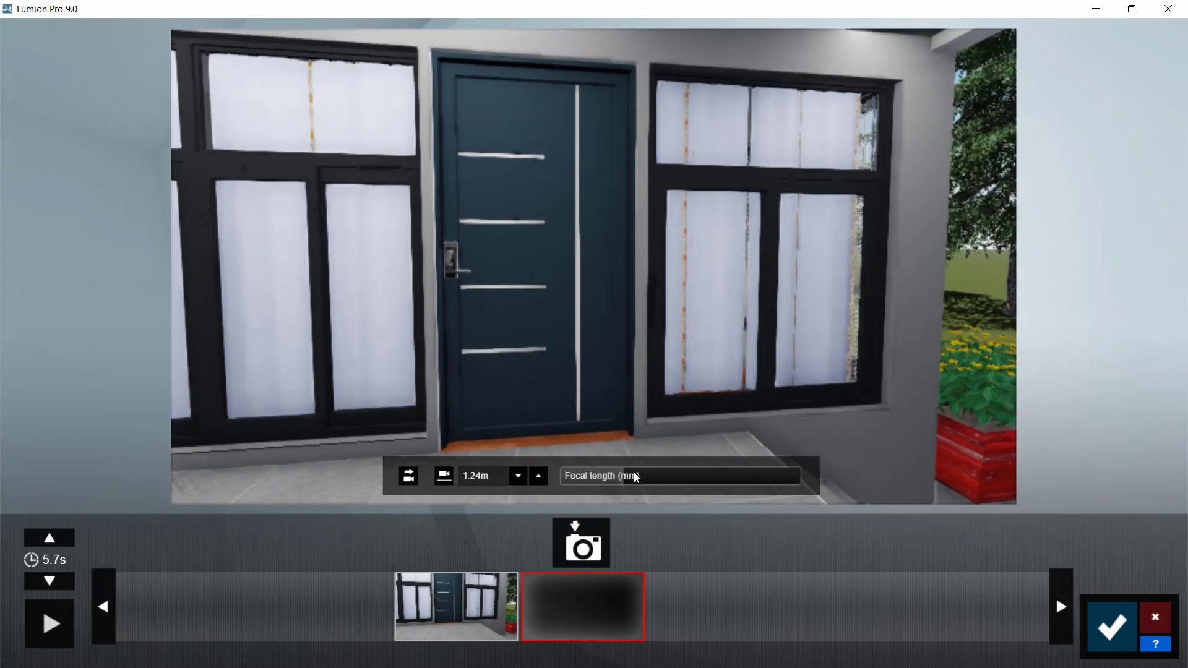
pyautogui.moveTo(627, 485)
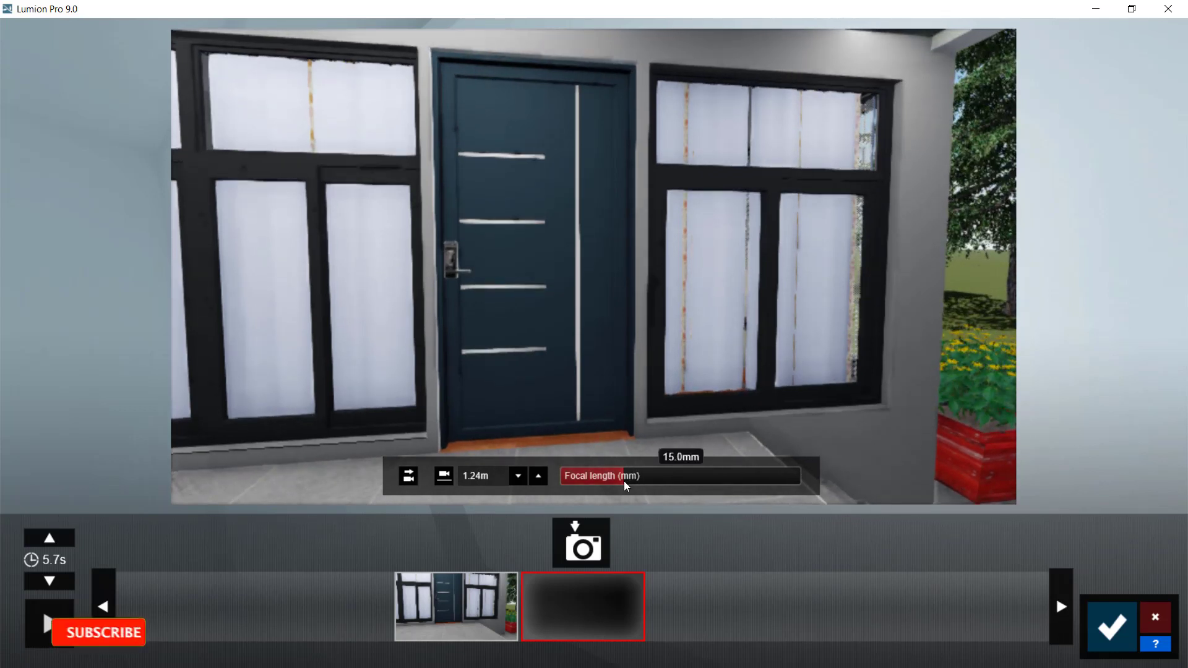
pyautogui.moveTo(629, 486); pyautogui.dragTo(635, 487)
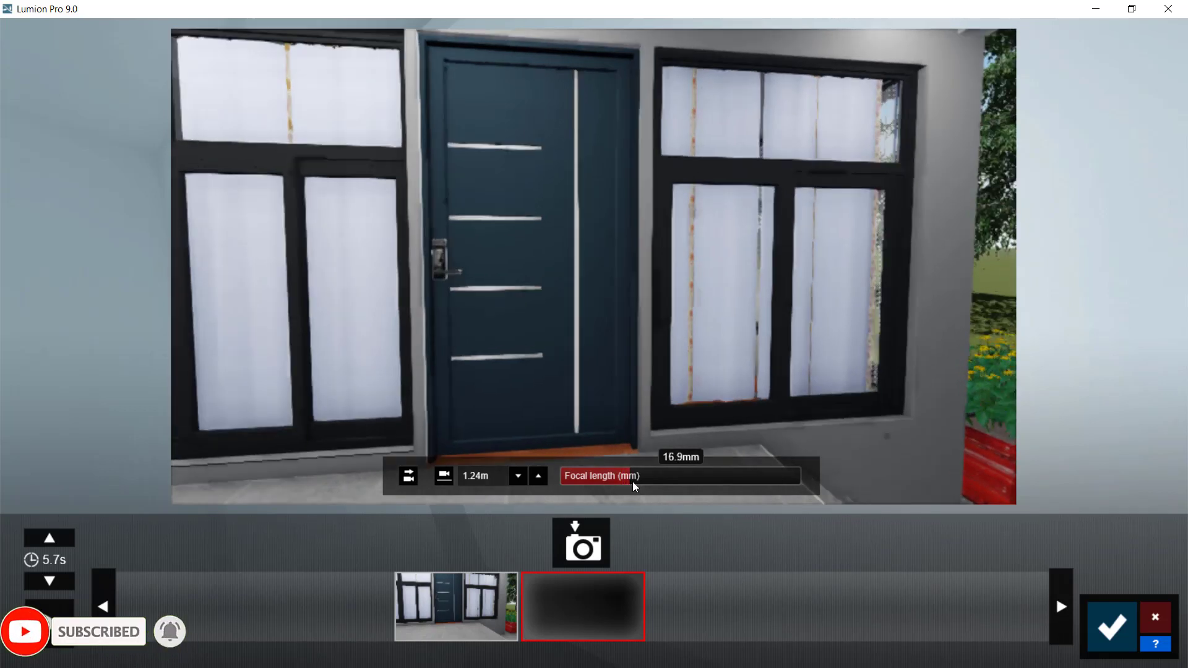
pyautogui.scroll(1, 539, 351)
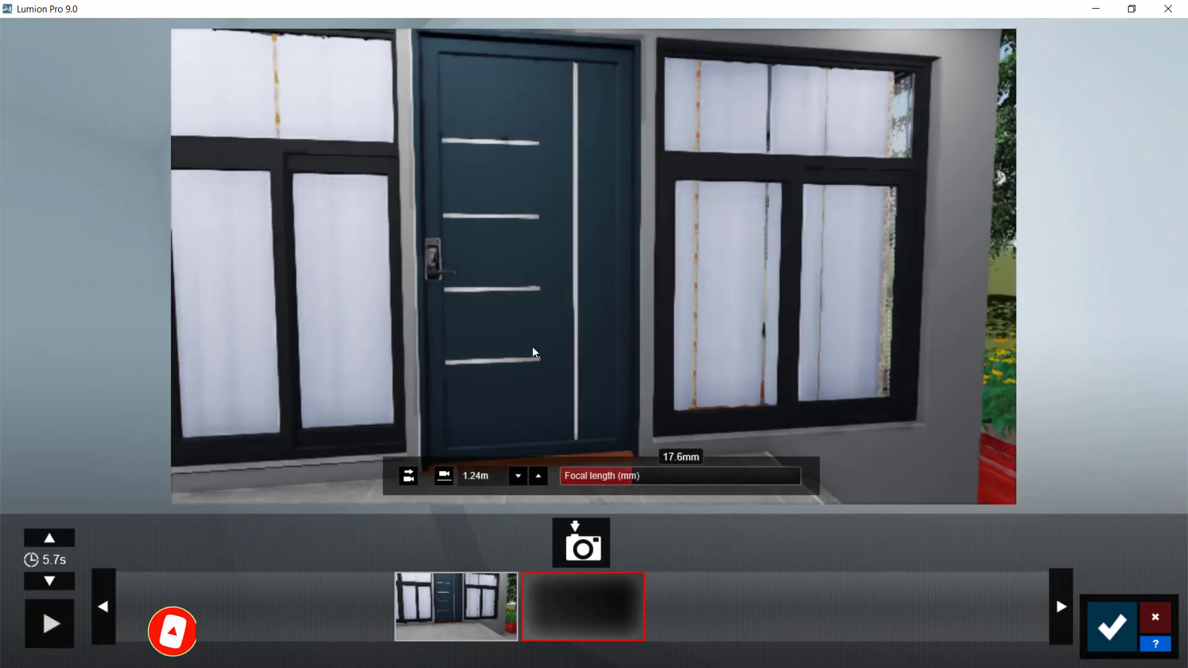
pyautogui.scroll(1, 533, 348)
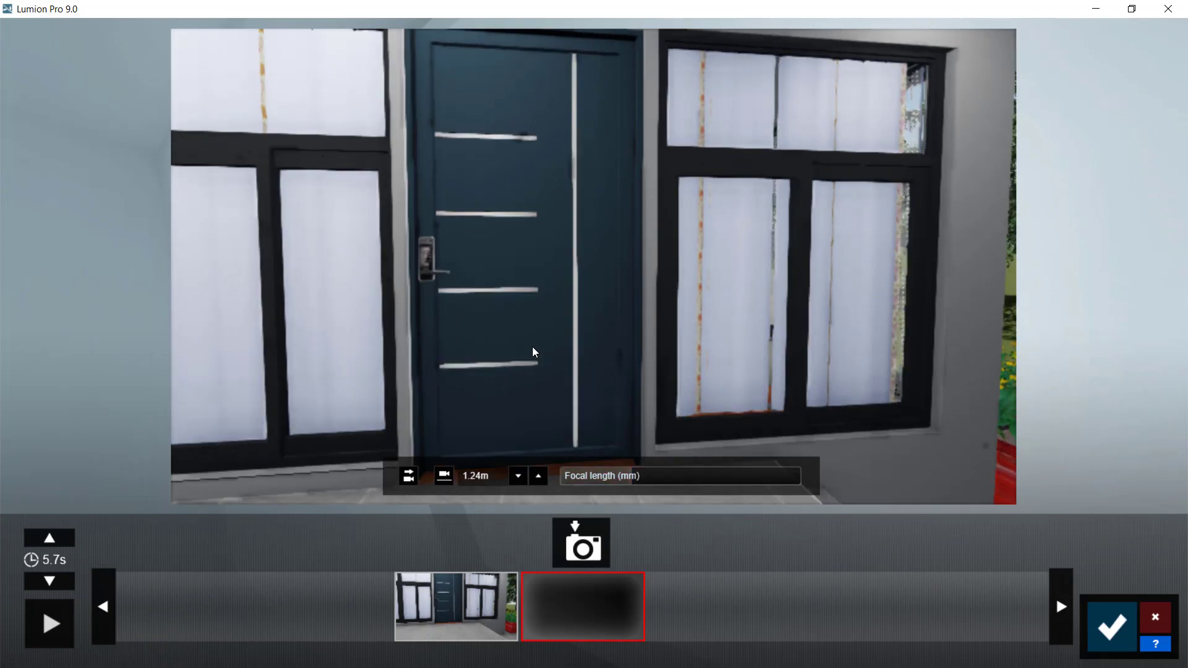
pyautogui.scroll(3, 533, 347)
pyautogui.scroll(3, 533, 350)
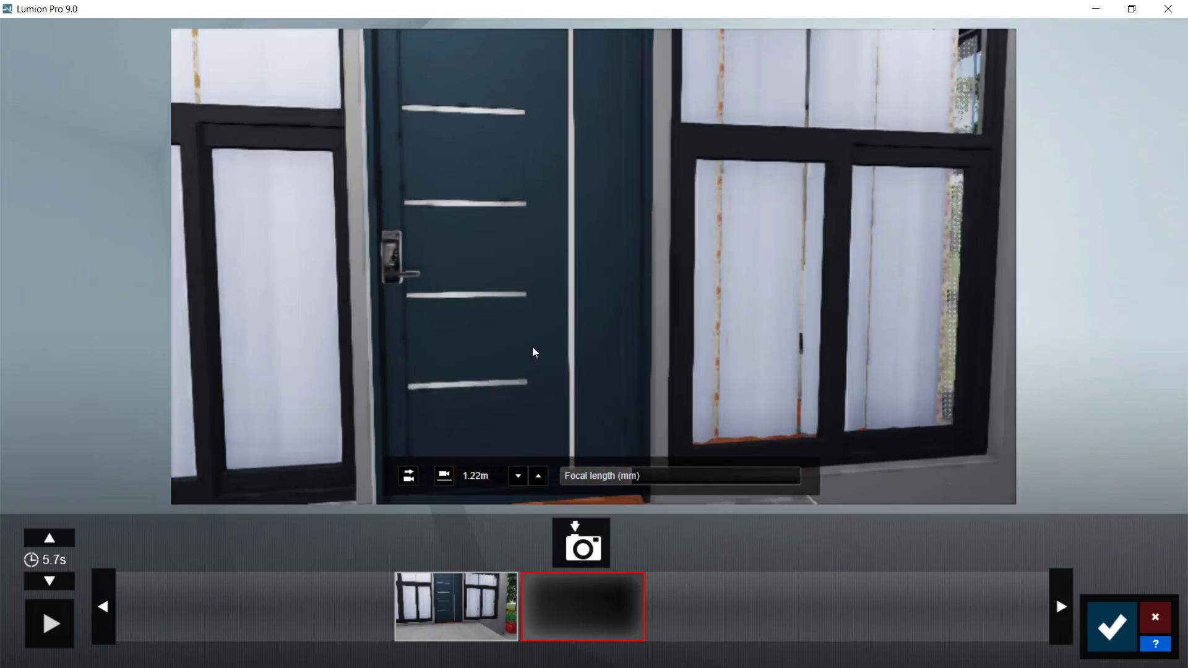
pyautogui.scroll(3, 525, 342)
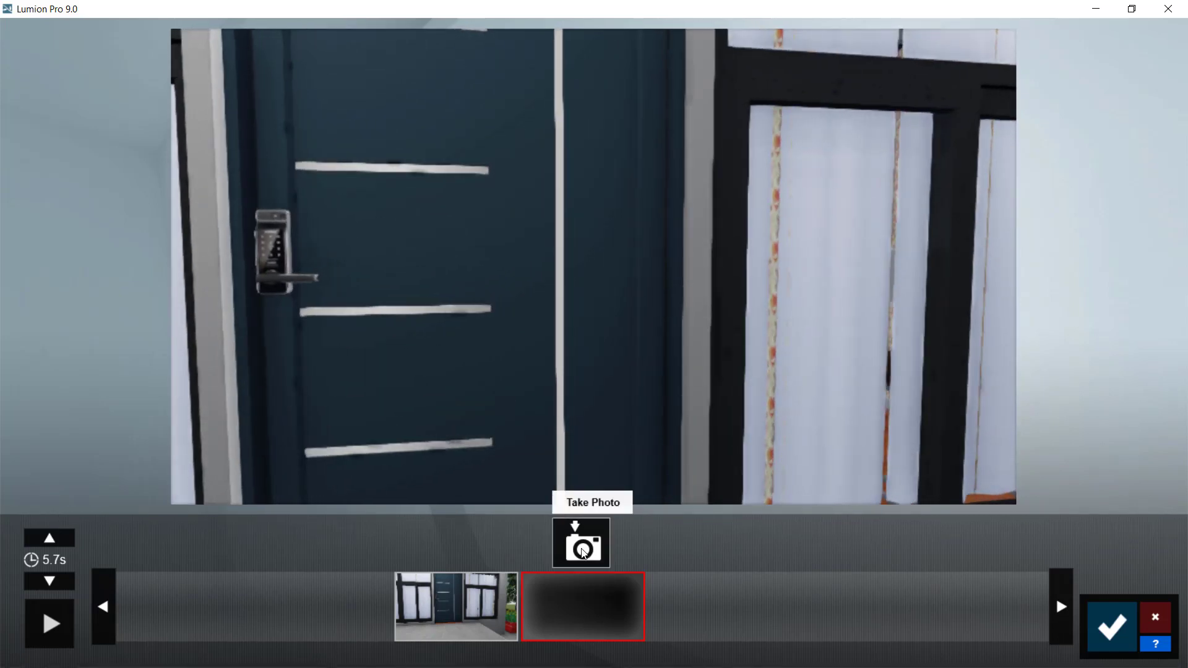
pyautogui.click(582, 550)
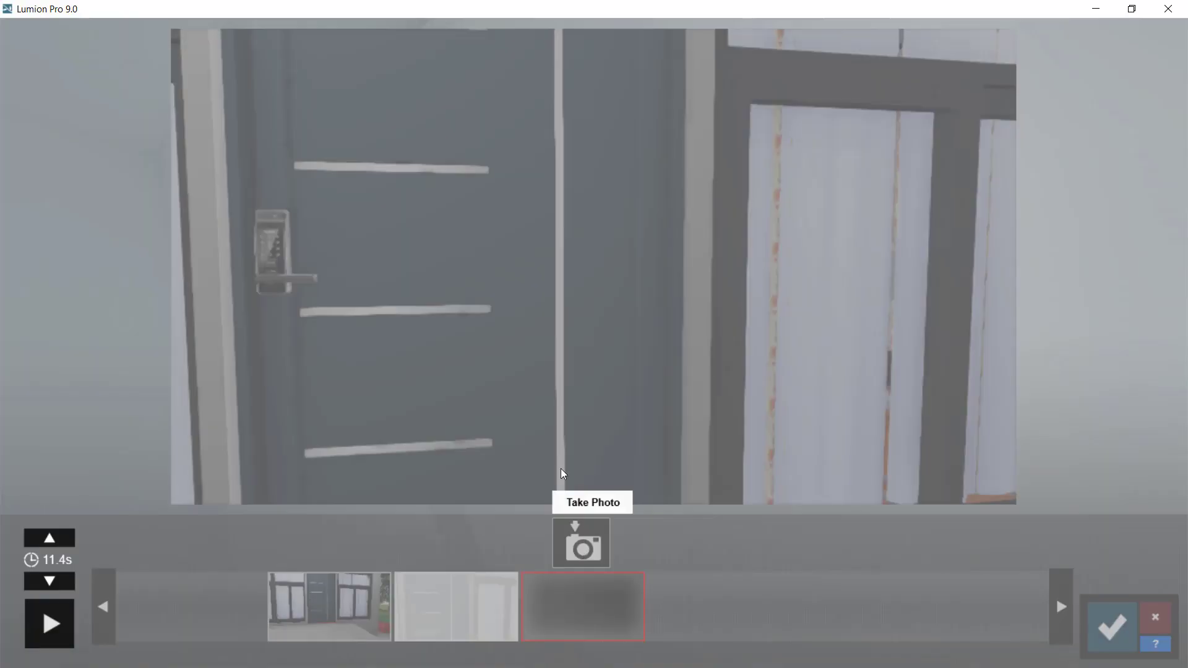
# Move the camera through the main door into the living room and capture that interior view as the clip's third photo
pyautogui.press('w')
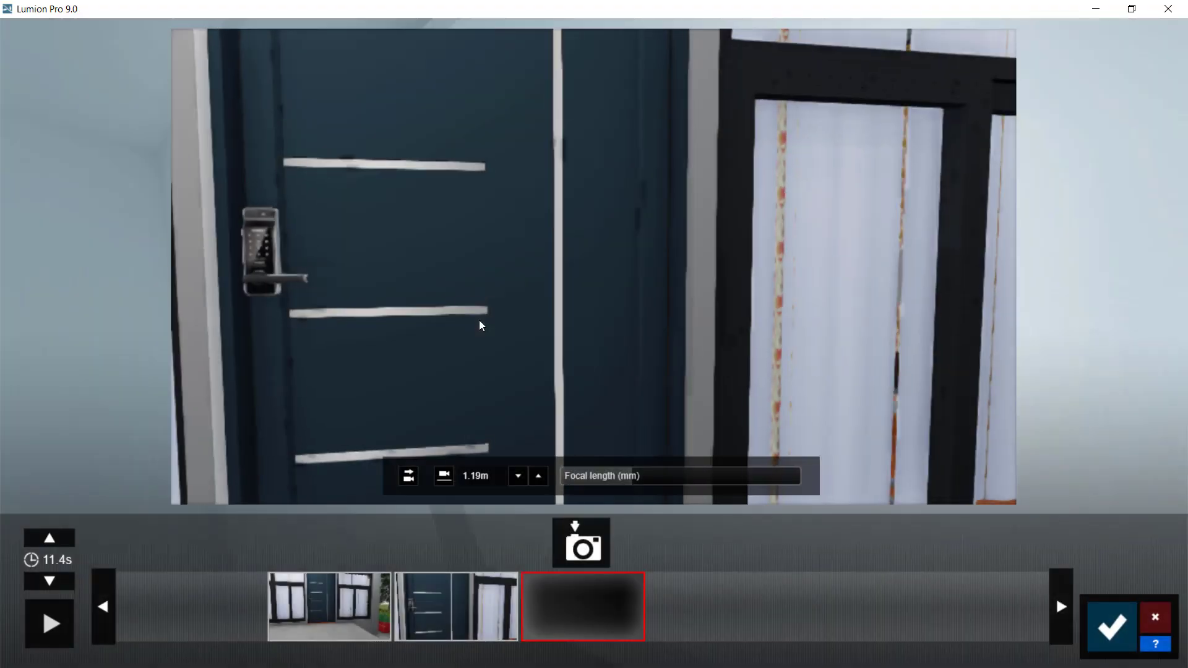
pyautogui.moveTo(493, 320)
pyautogui.mouseDown(button='right')
pyautogui.moveTo(424, 319)
pyautogui.moveTo(505, 319)
pyautogui.mouseUp(button='right')
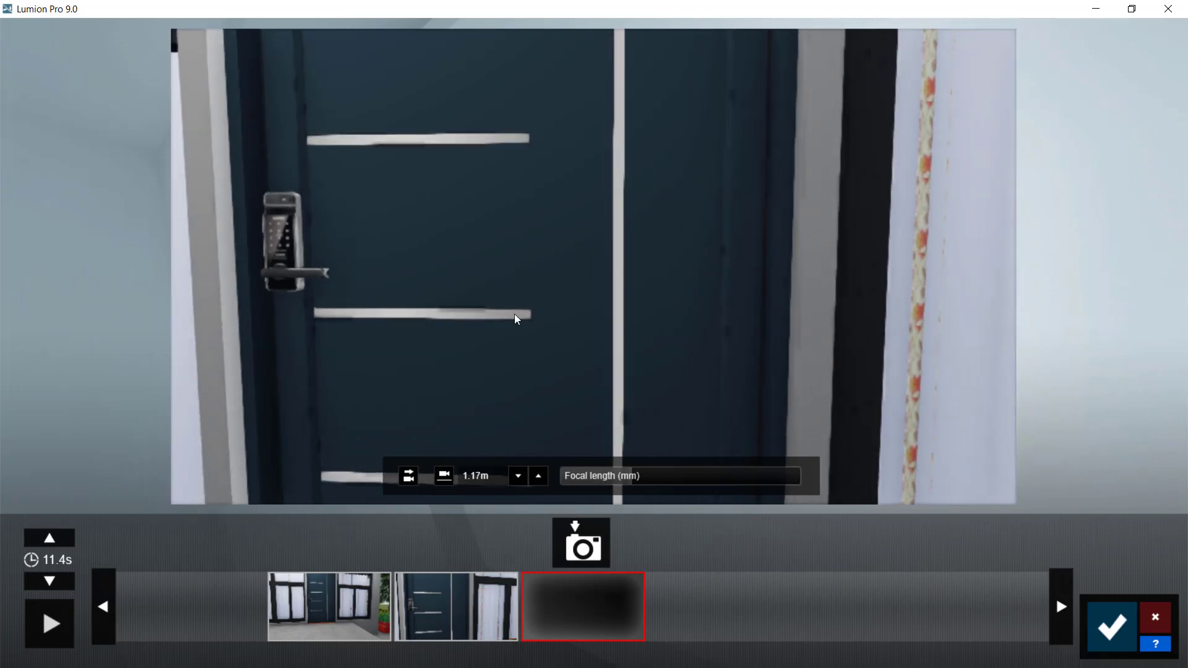
pyautogui.press('w')
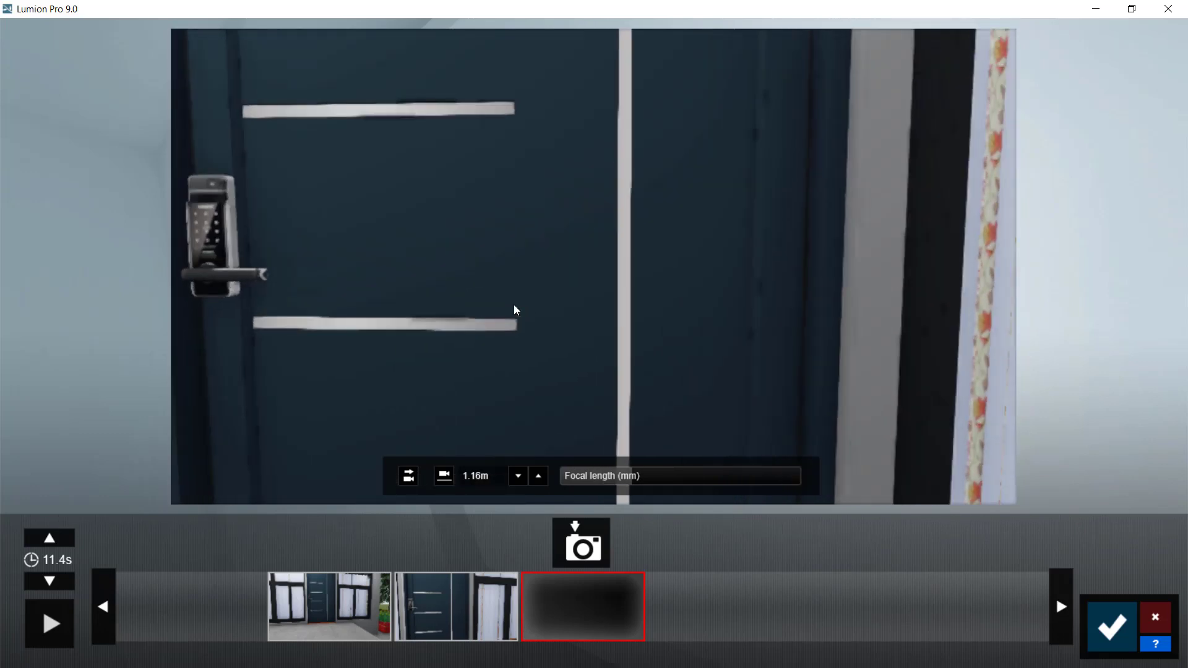
pyautogui.press('w')
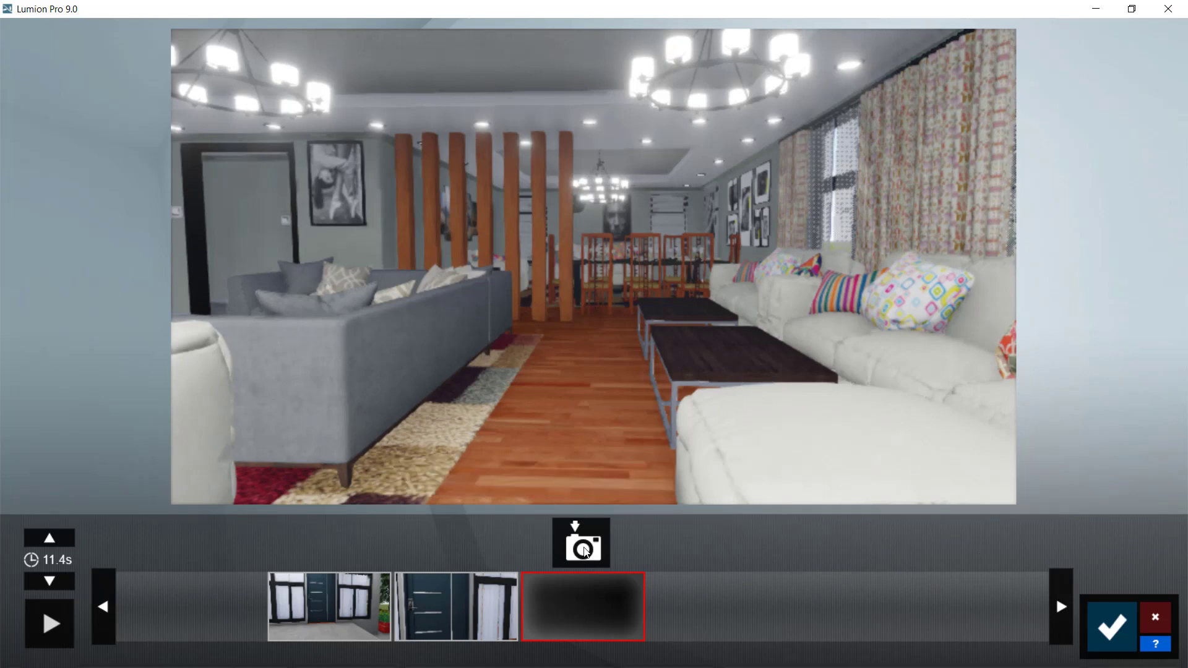
pyautogui.click(582, 545)
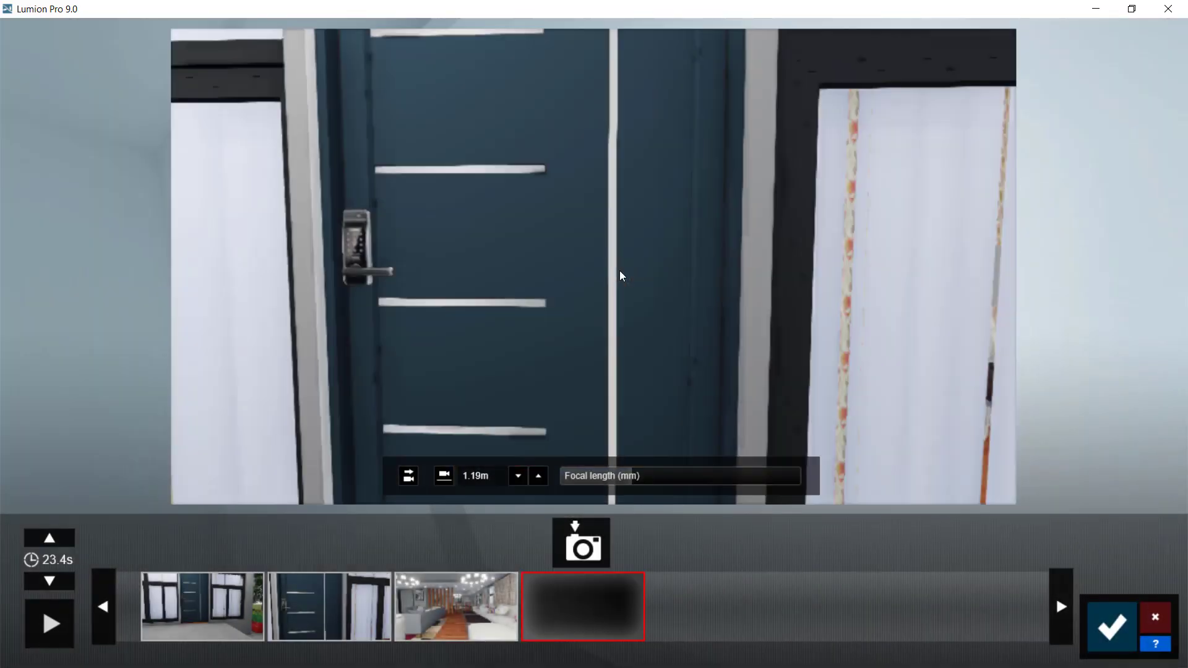
# Review the closed door from outside and finish recording the clip with its three captured views
pyautogui.press('s')
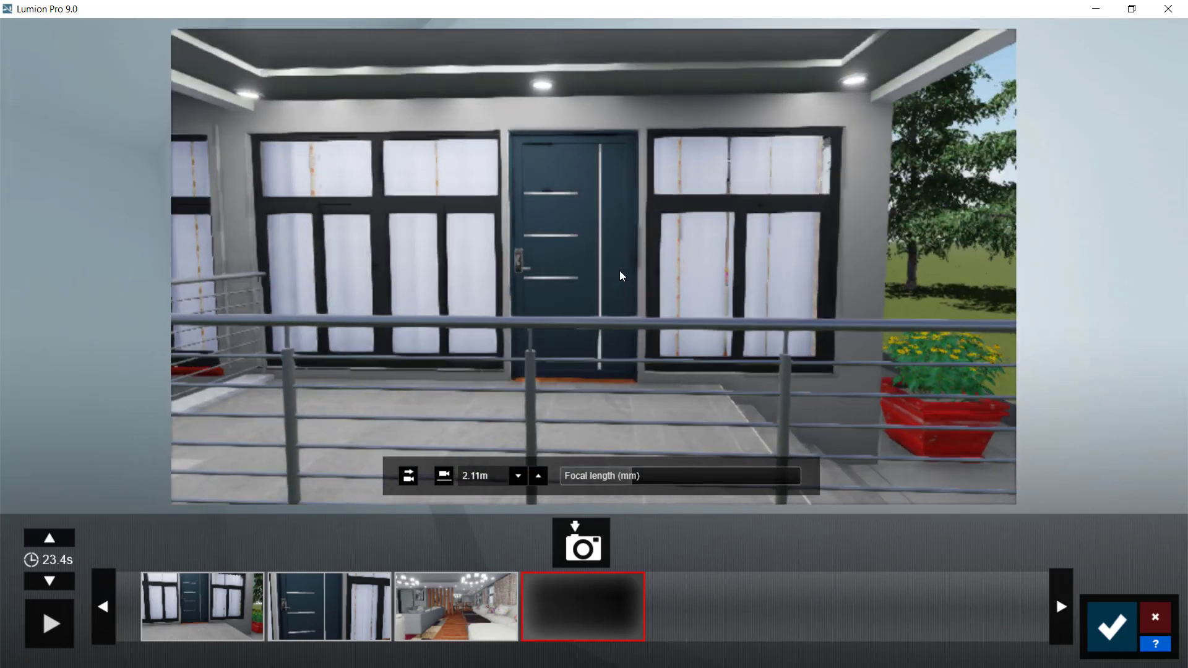
pyautogui.press('w')
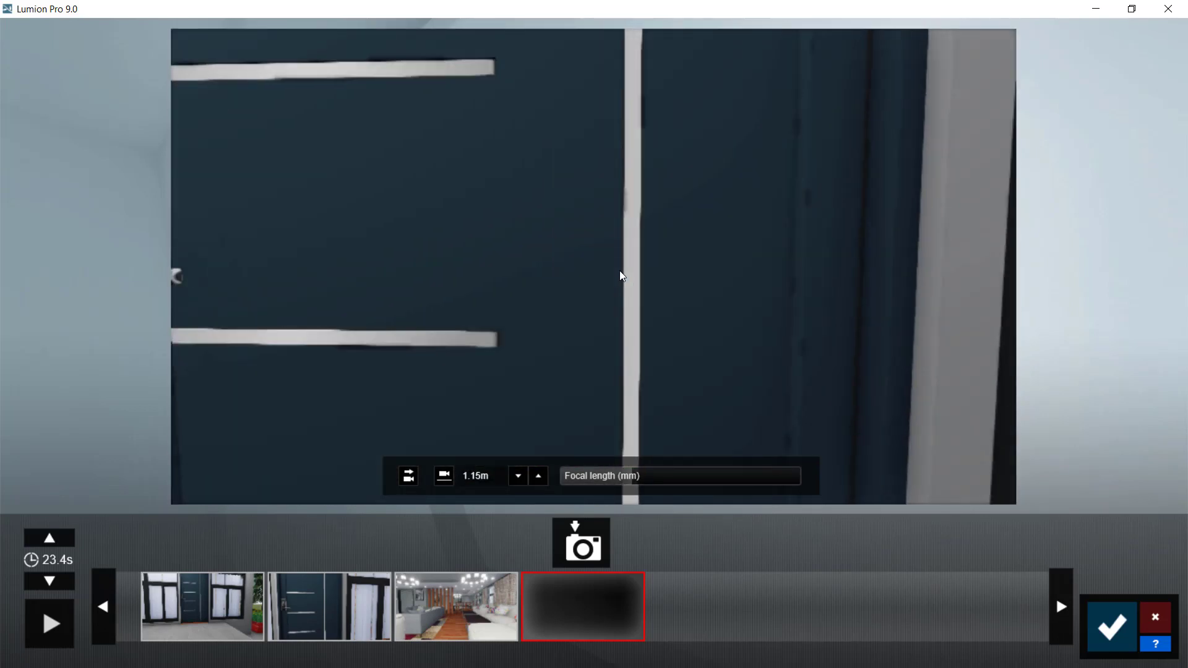
pyautogui.press('s')
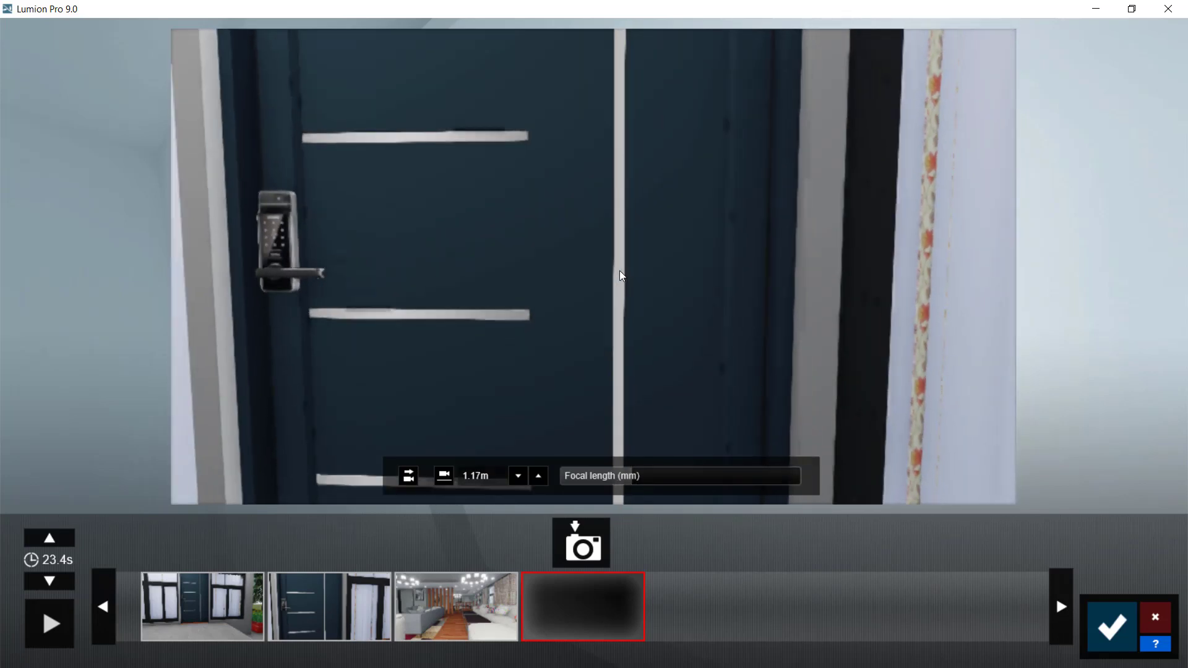
pyautogui.moveTo(681, 294); pyautogui.dragTo(715, 294, button='right')
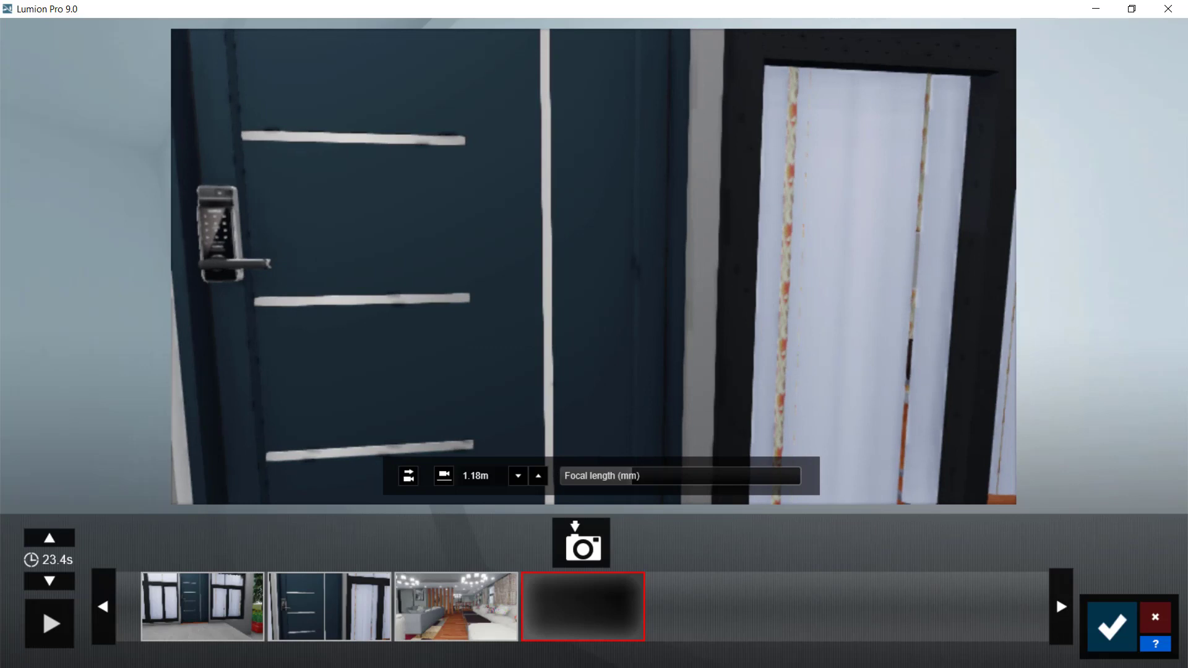
pyautogui.press('e')
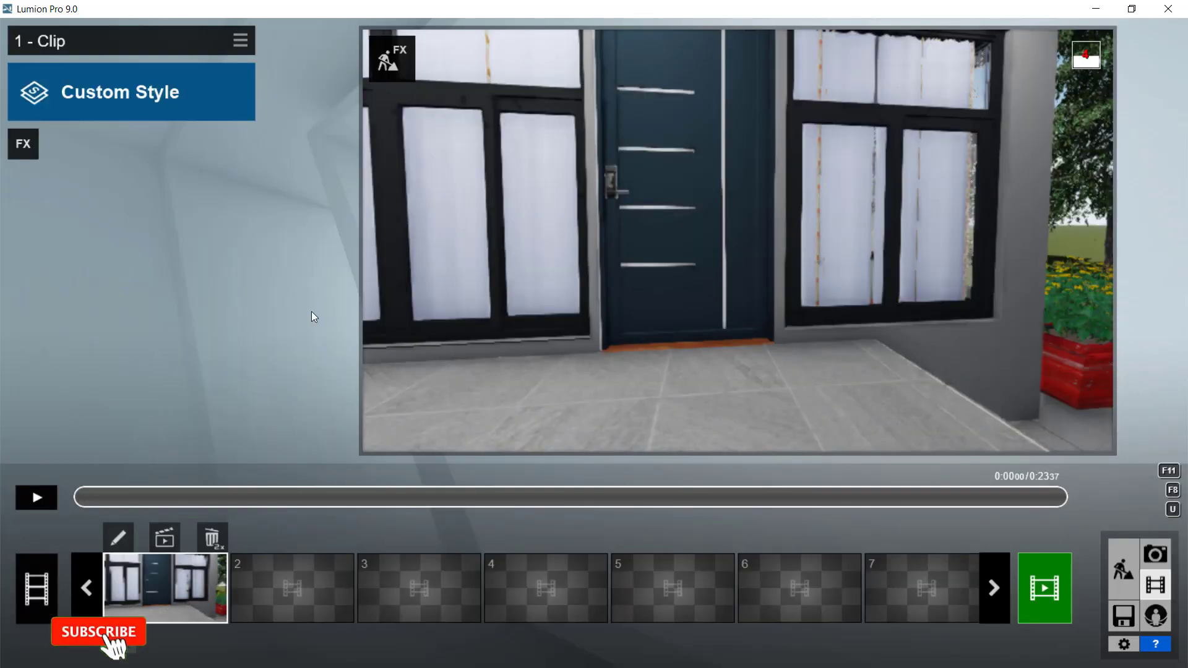
# Add the Advanced Move effect to the clip and switch its object editing to Rotate heading
pyautogui.click(23, 147)
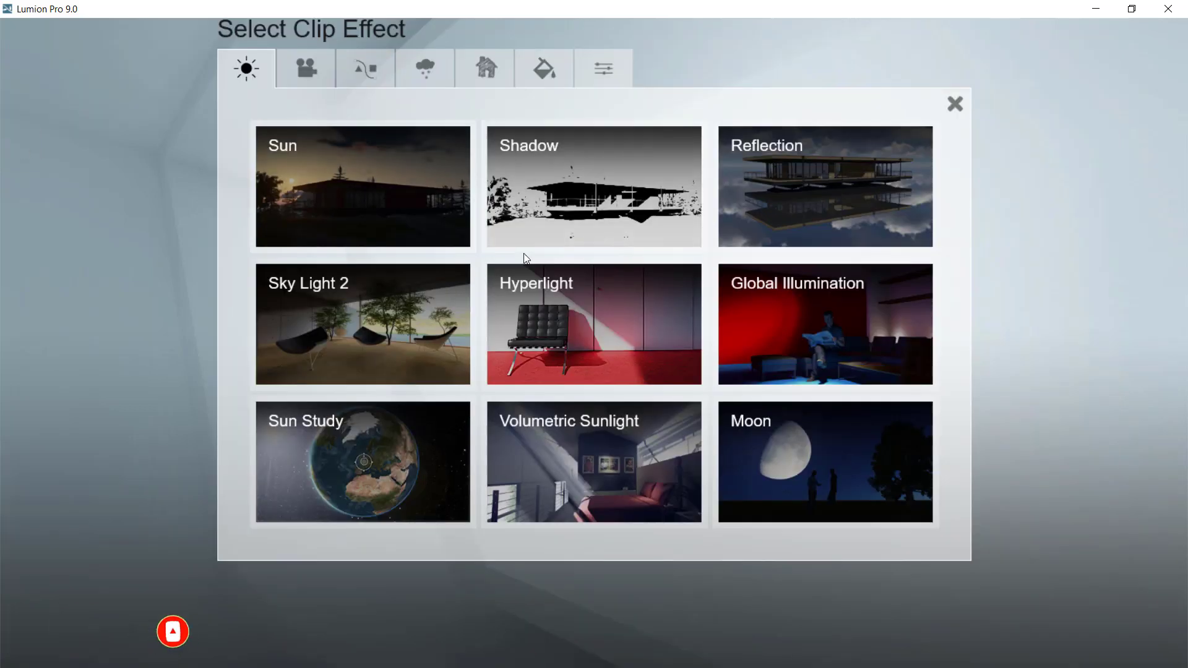
pyautogui.click(366, 69)
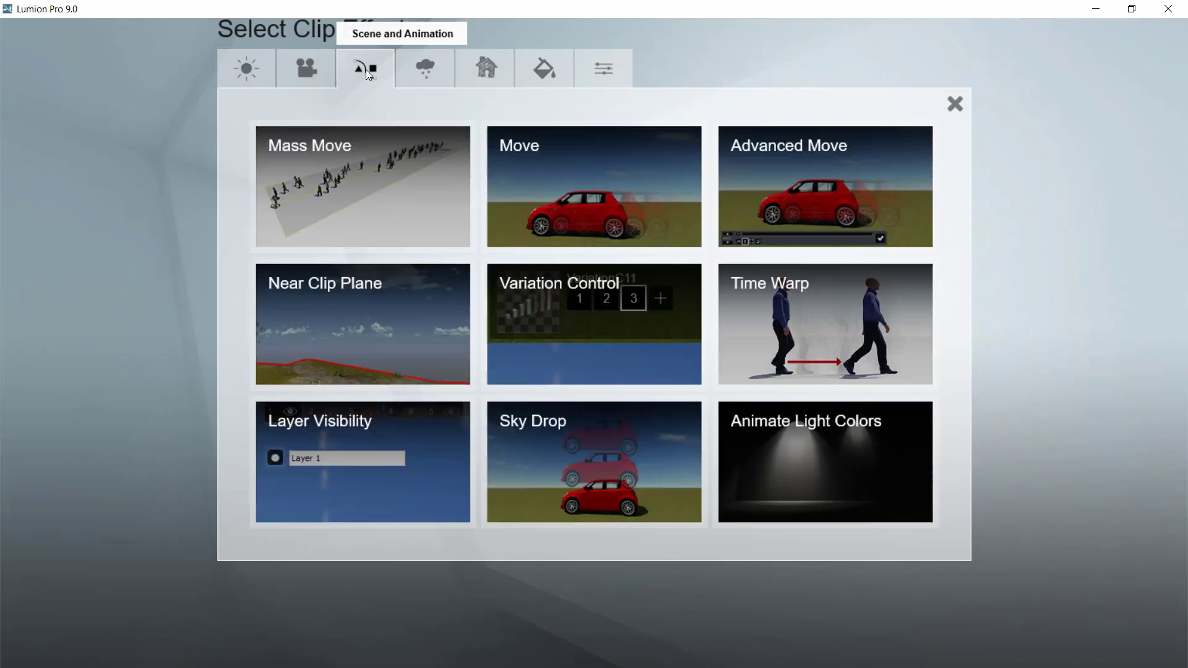
pyautogui.click(824, 191)
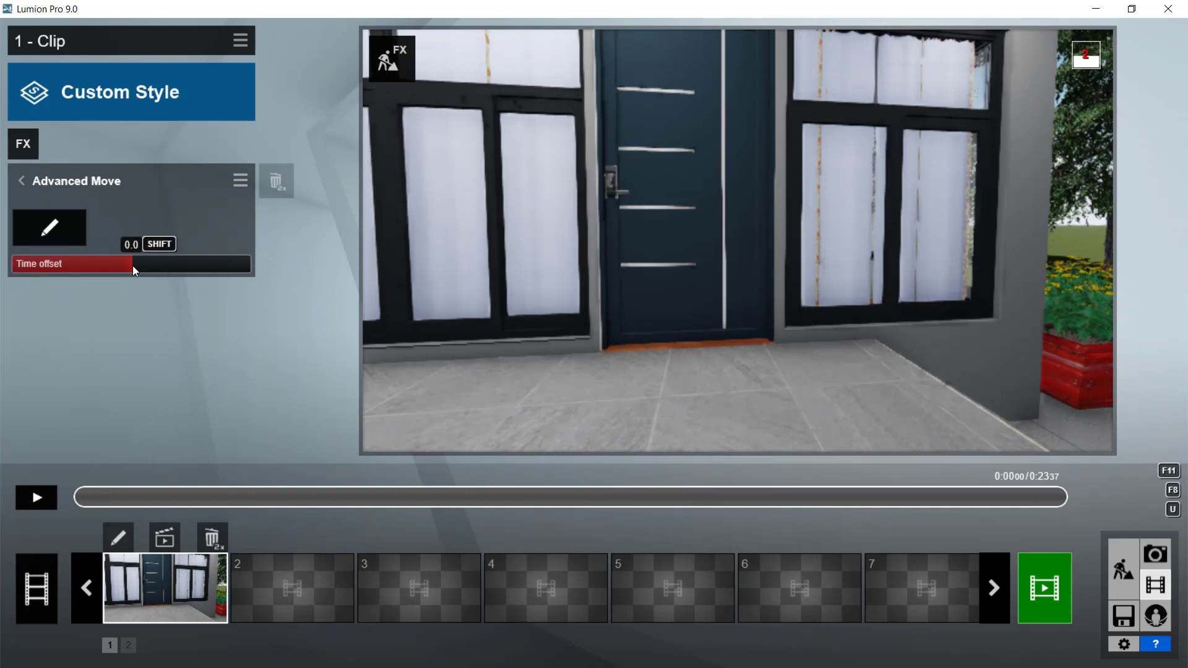
pyautogui.click(46, 229)
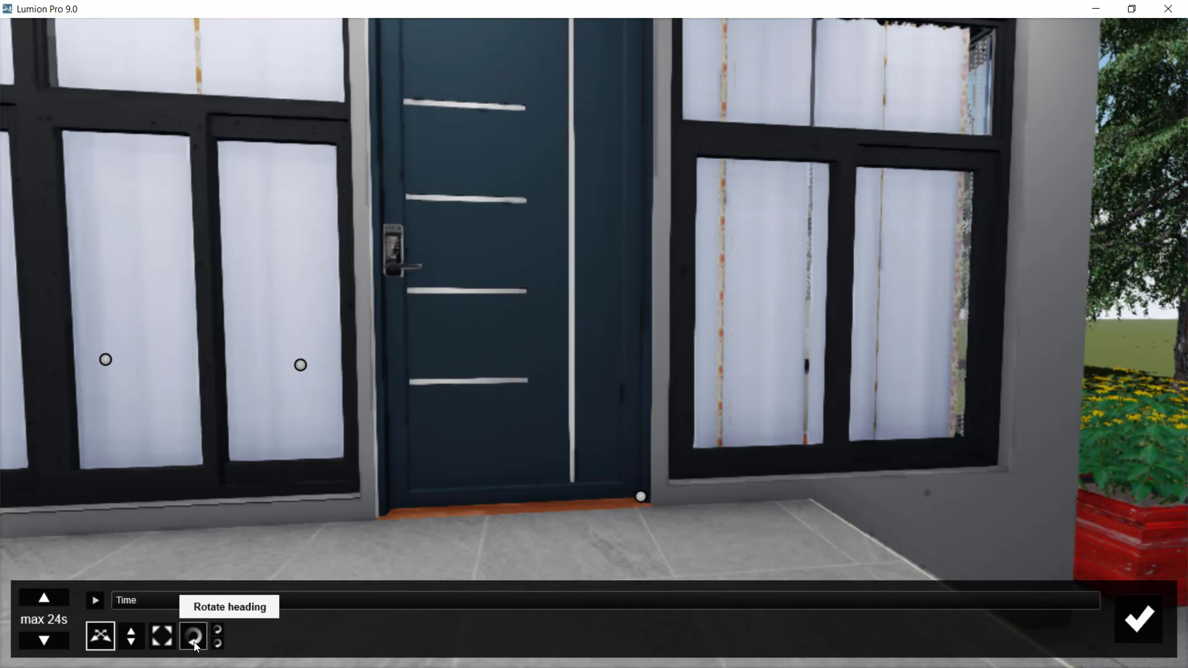
pyautogui.click(196, 646)
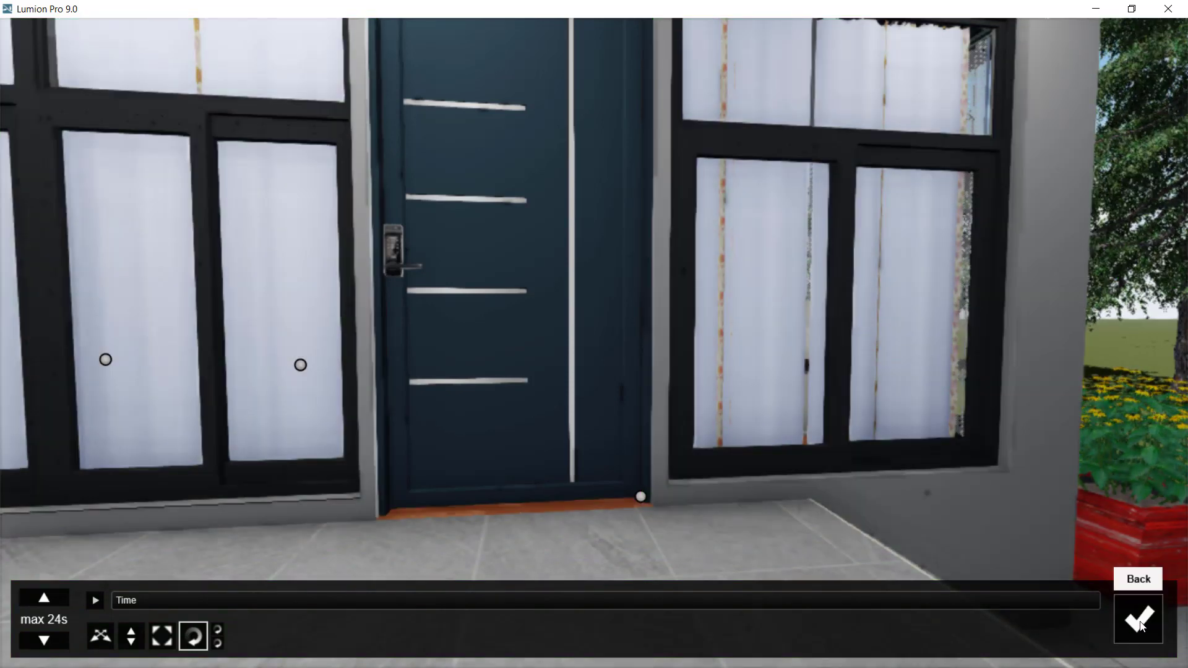
pyautogui.click(1140, 619)
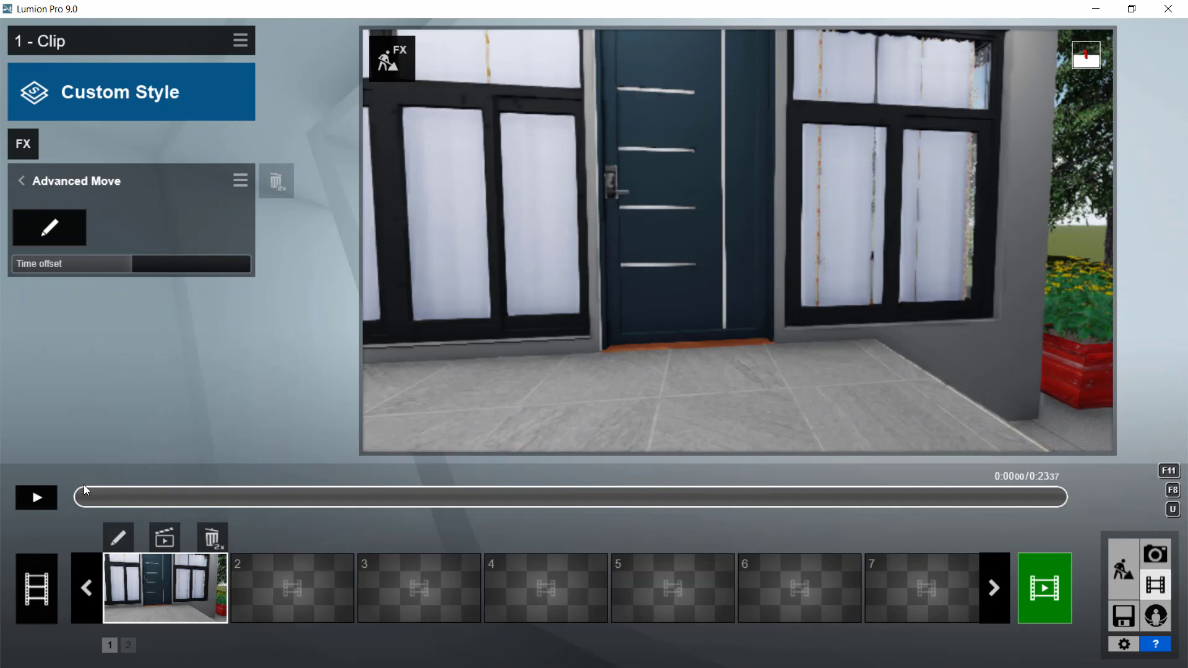
# Play the clip and set its playback position to about 11.1 seconds, where the camera nears the closed door
pyautogui.click(36, 500)
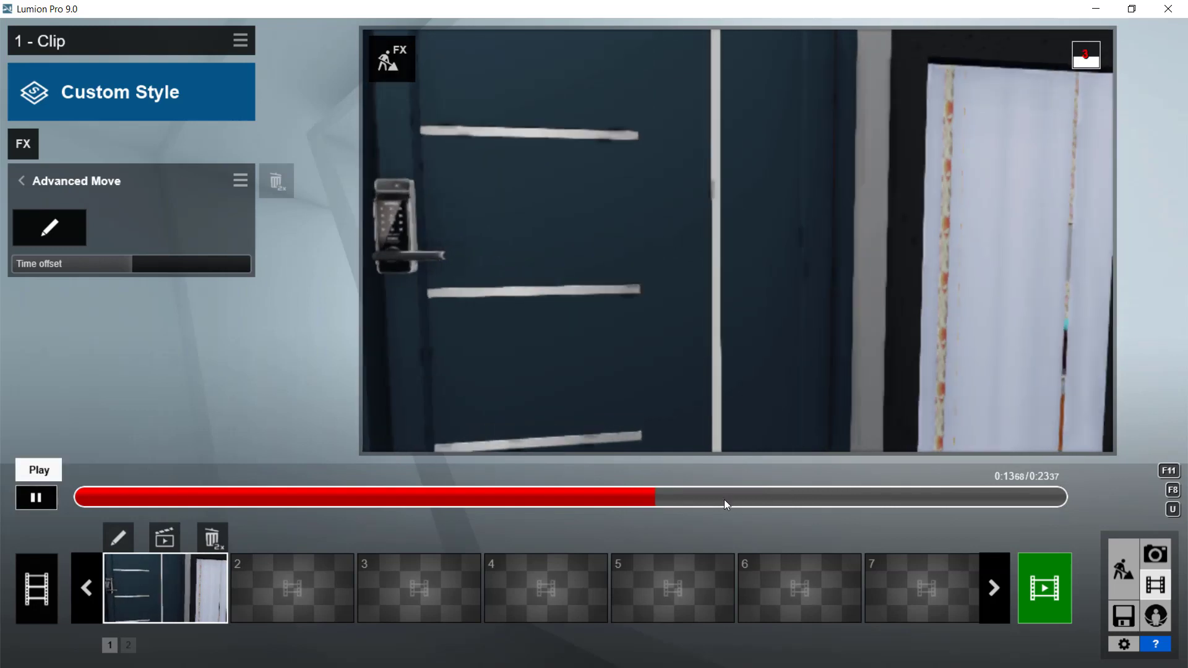
pyautogui.click(657, 501)
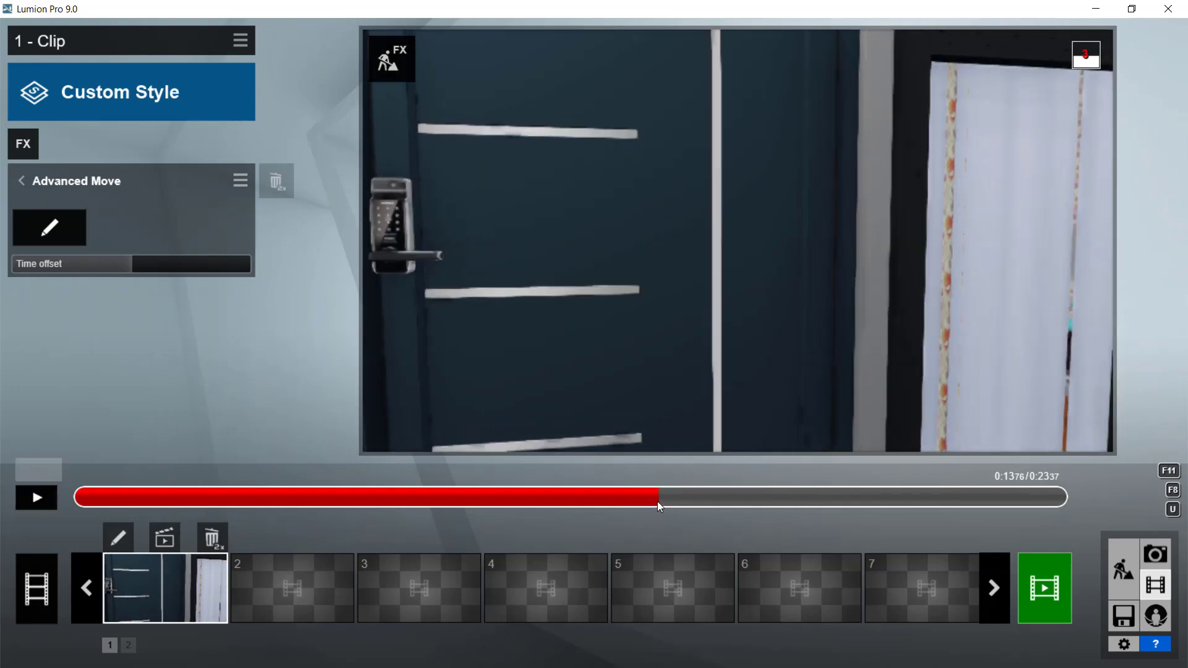
pyautogui.moveTo(656, 509); pyautogui.dragTo(575, 516)
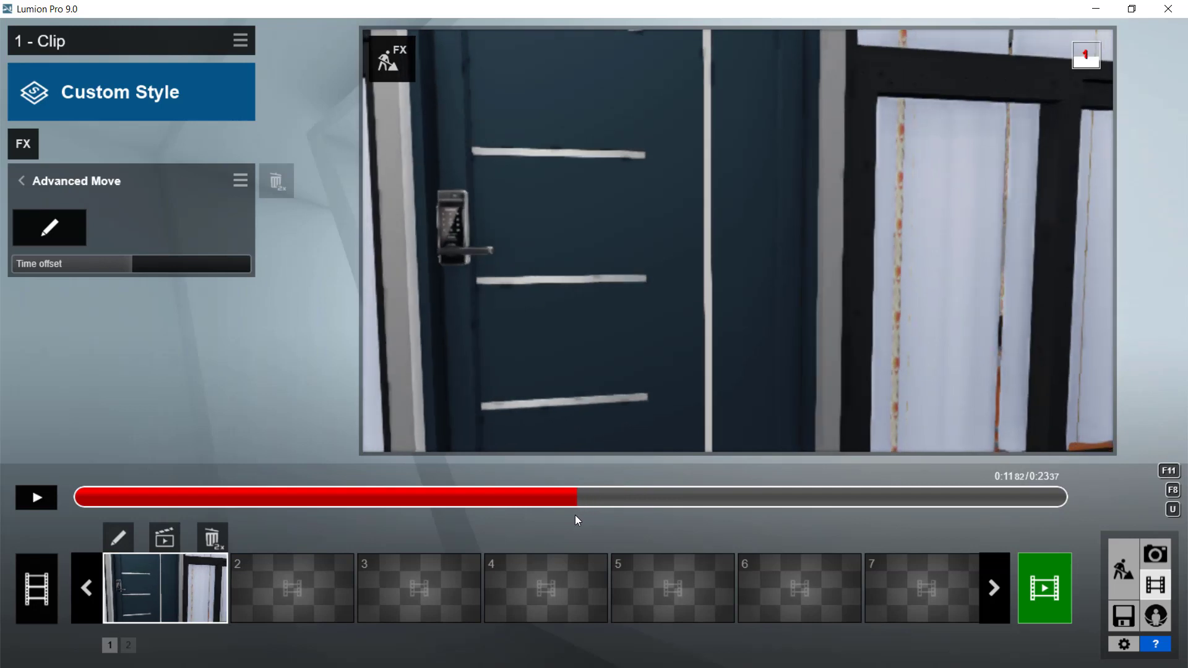
pyautogui.click(1018, 486)
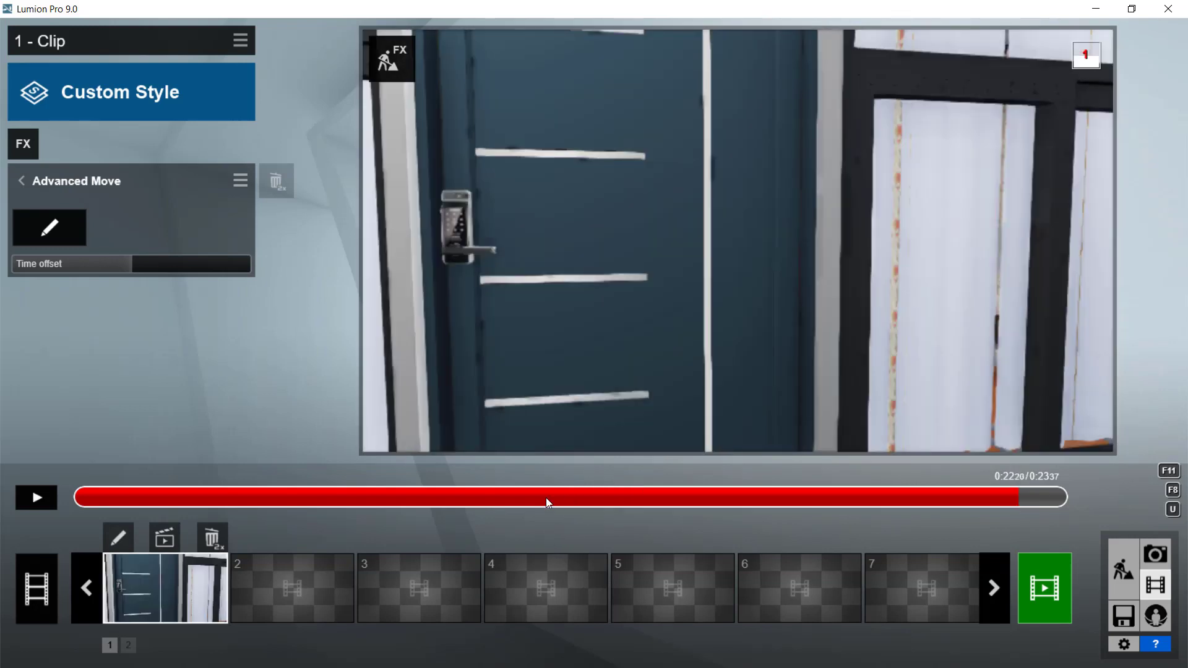
pyautogui.click(546, 497)
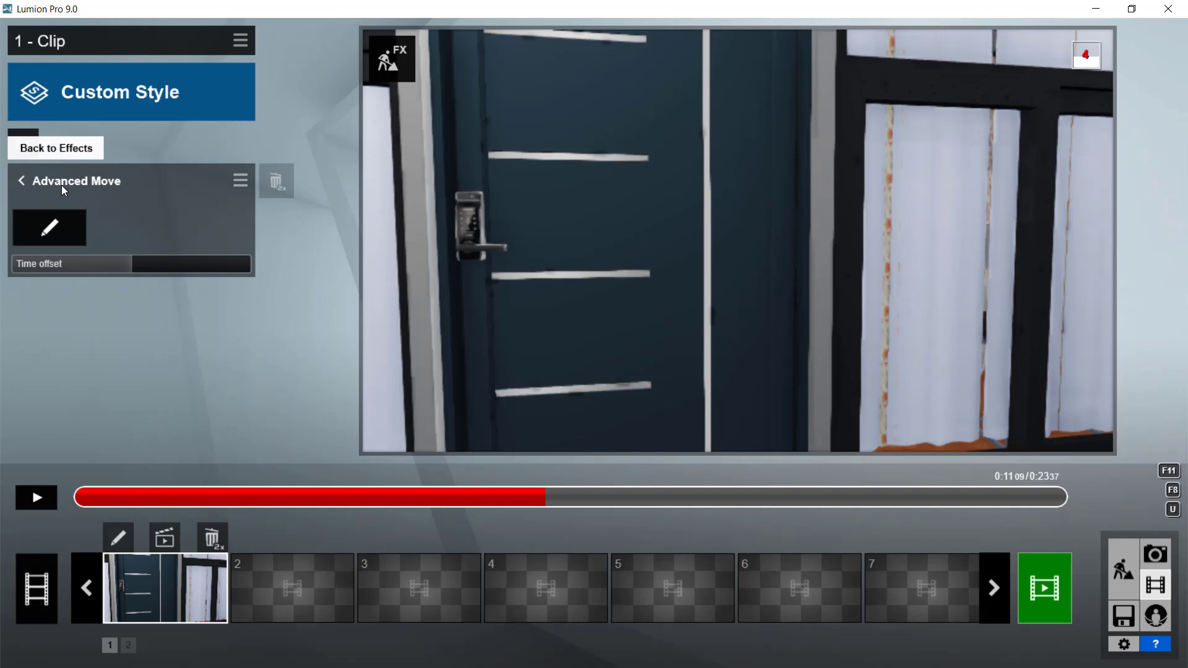
# In the Advanced Move effect, set the time just before mid-timeline and key the main door there, rotating it open and back to closed
pyautogui.click(52, 229)
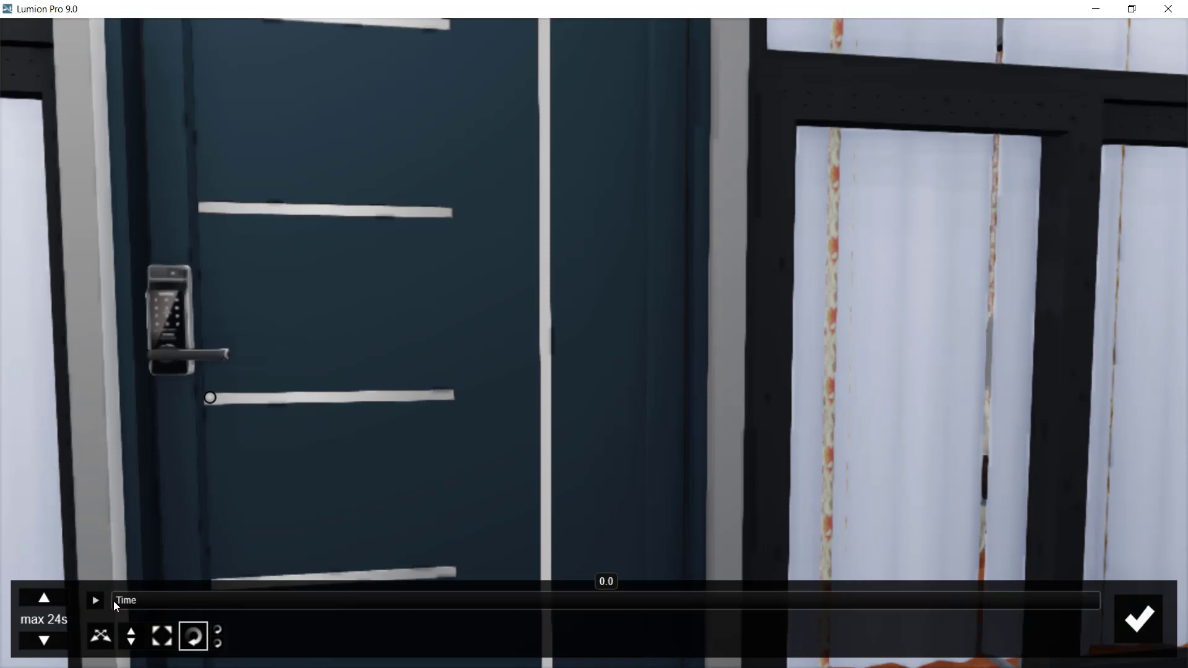
pyautogui.click(125, 606)
pyautogui.moveTo(158, 607); pyautogui.dragTo(282, 600)
pyautogui.moveTo(443, 594); pyautogui.dragTo(564, 607)
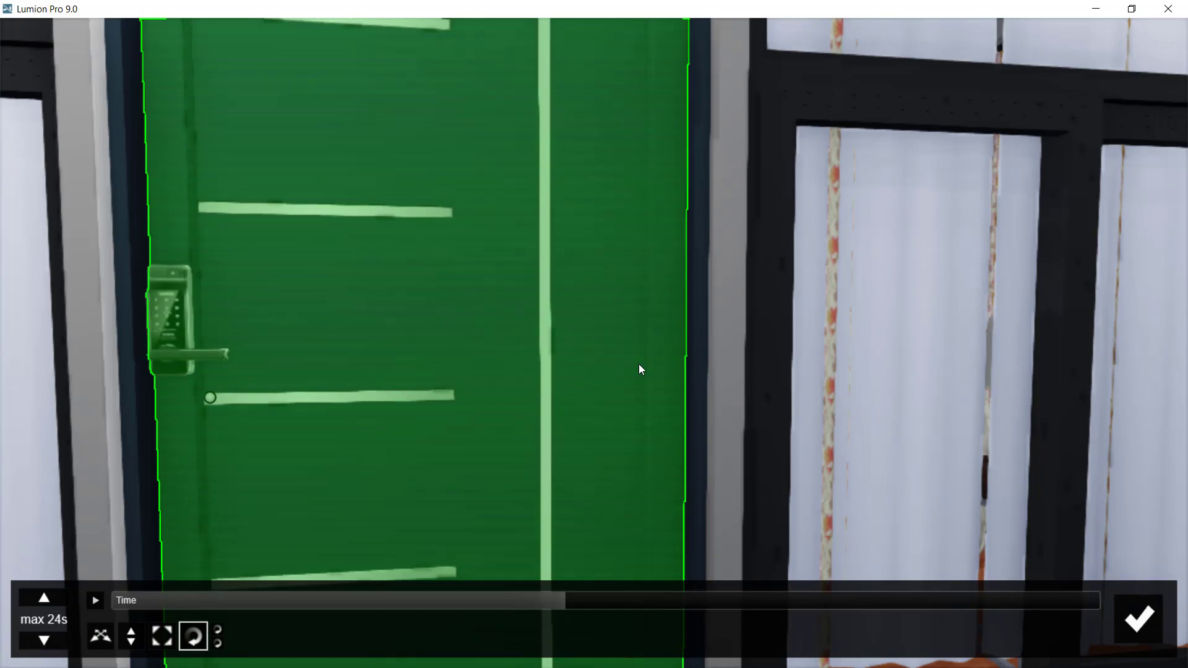
pyautogui.press('e')
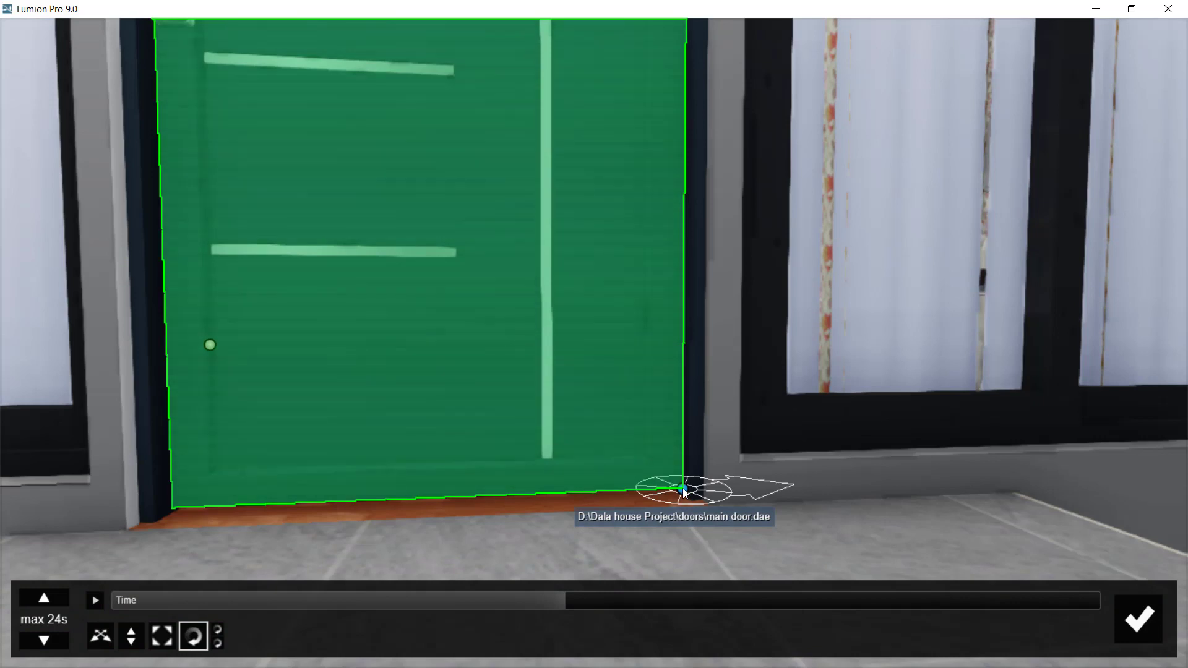
pyautogui.click(684, 490)
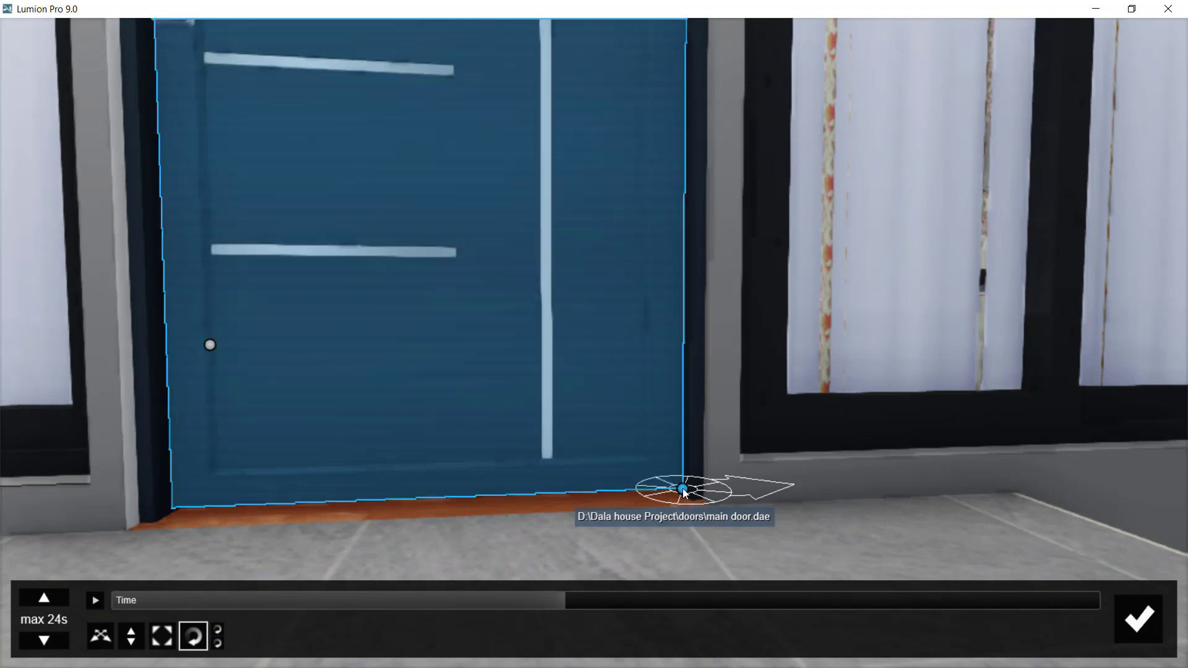
pyautogui.moveTo(684, 490); pyautogui.dragTo(706, 510)
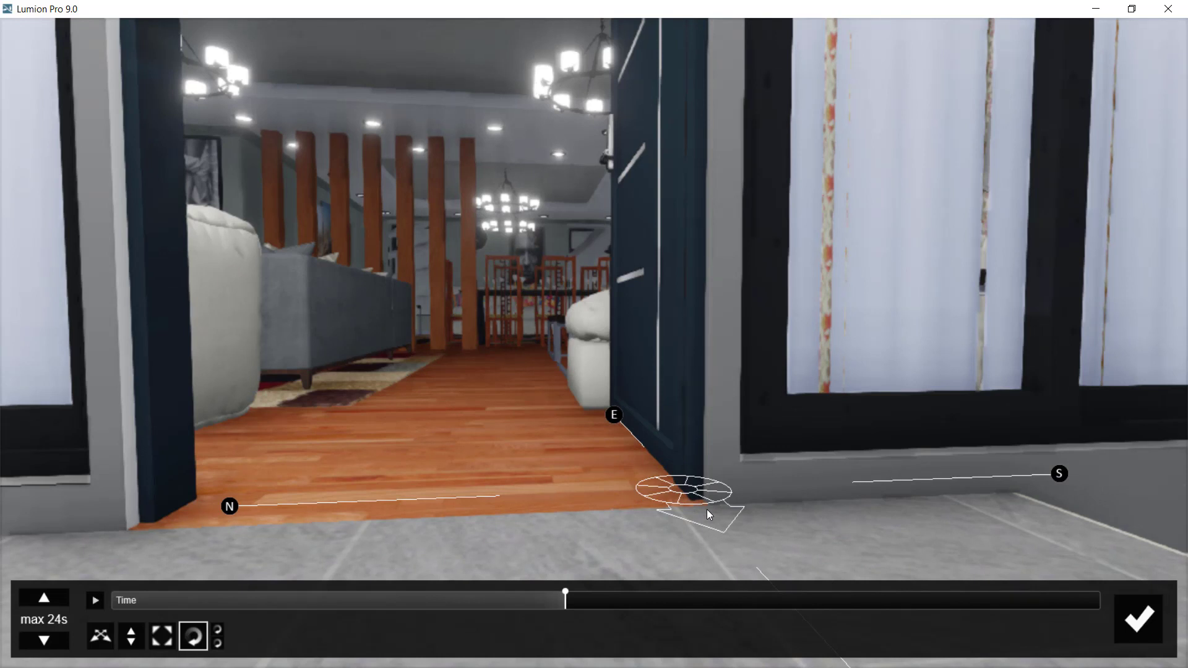
pyautogui.moveTo(707, 510); pyautogui.dragTo(799, 492)
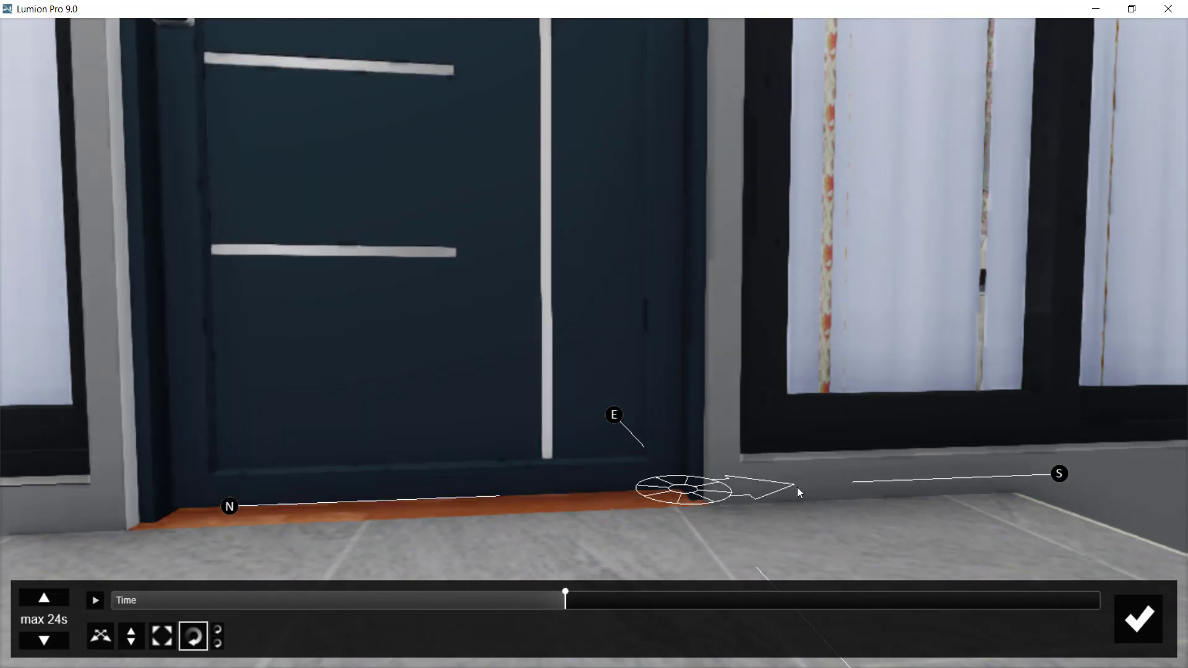
# Keep the main door closed at 11.0 s, key it swung open at 17.0 s, and accept the Advanced Move animation
pyautogui.moveTo(797, 488); pyautogui.dragTo(797, 488)
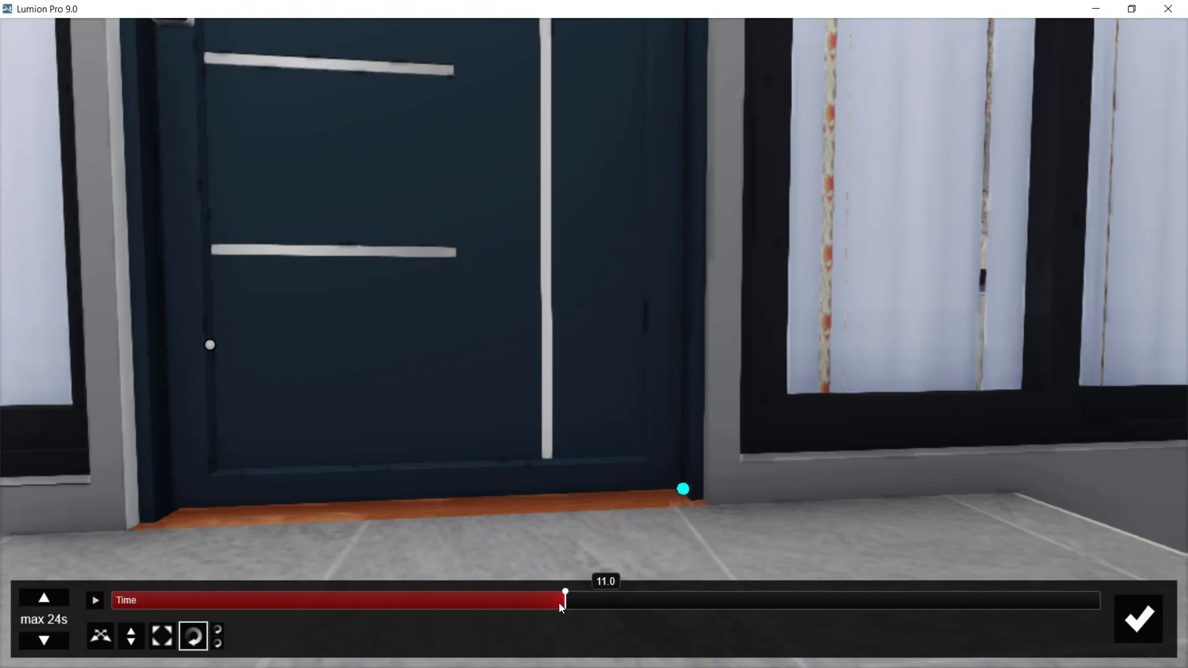
pyautogui.click(559, 603)
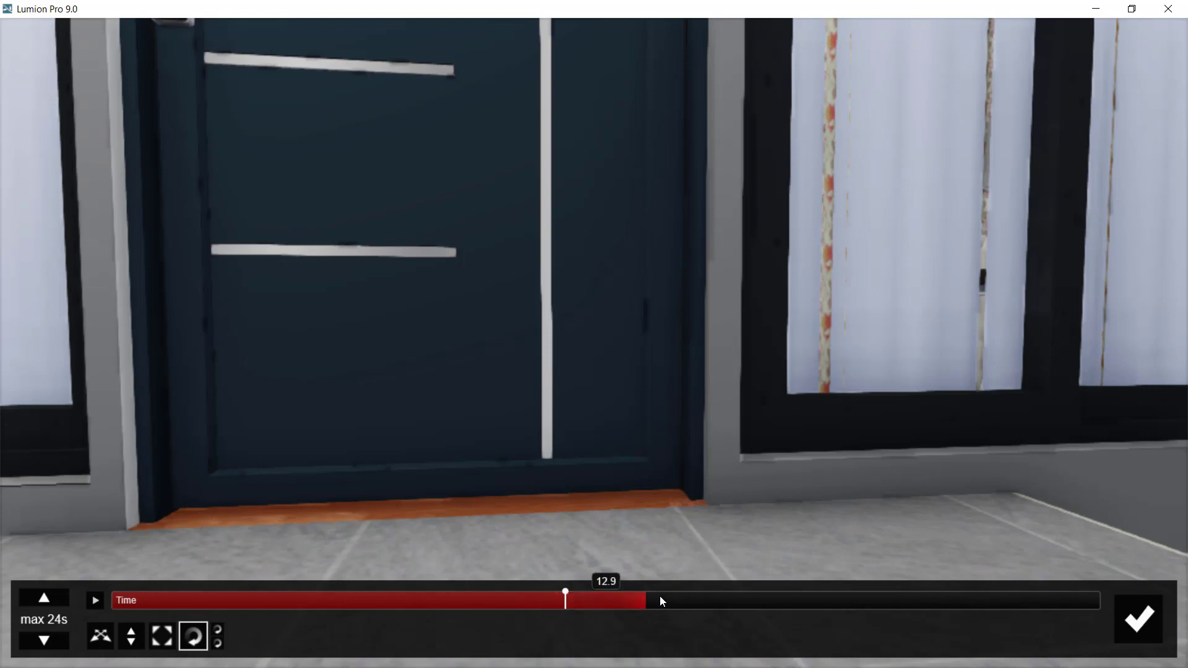
pyautogui.moveTo(661, 600); pyautogui.dragTo(812, 602)
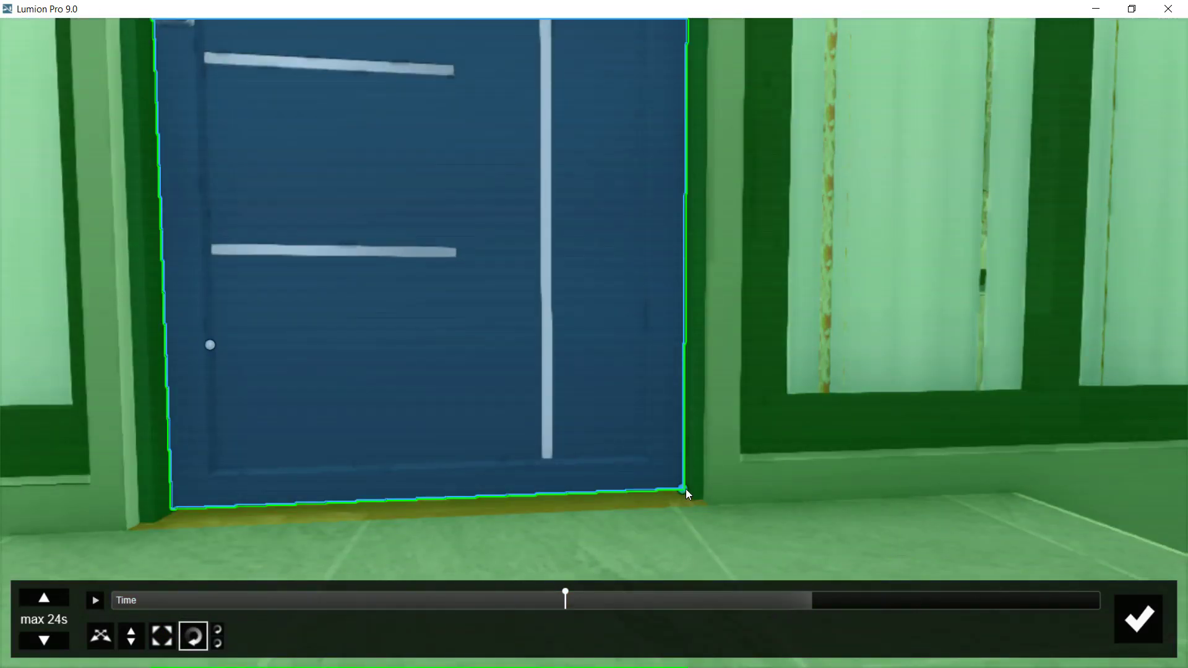
pyautogui.click(685, 489)
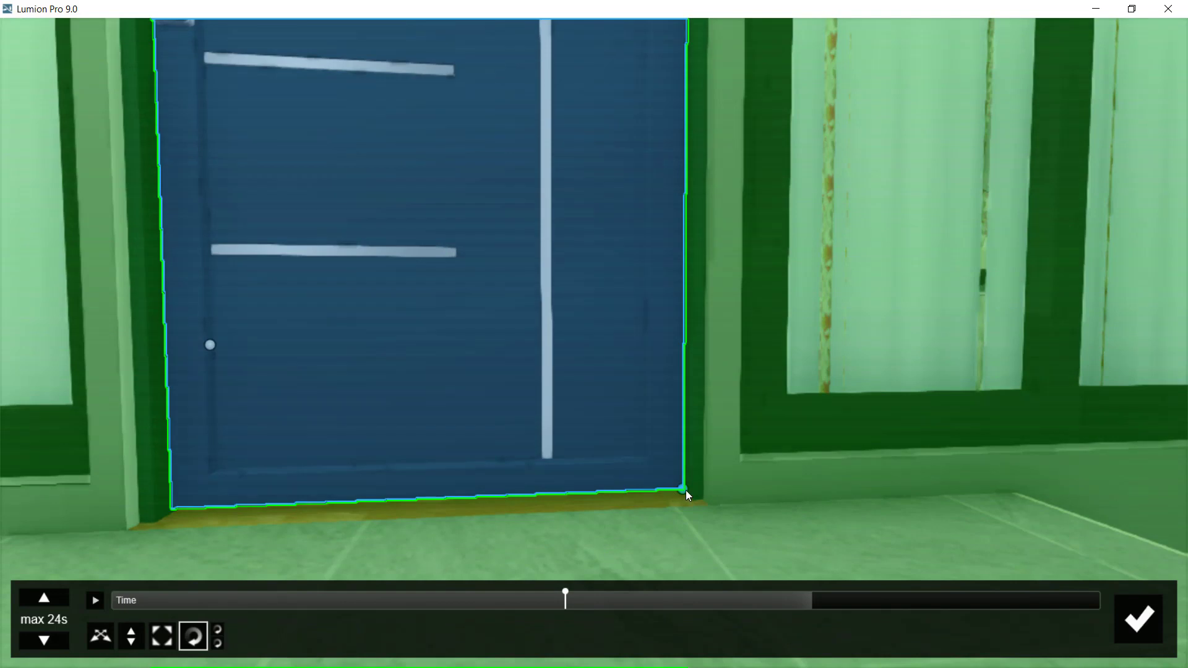
pyautogui.click(684, 489)
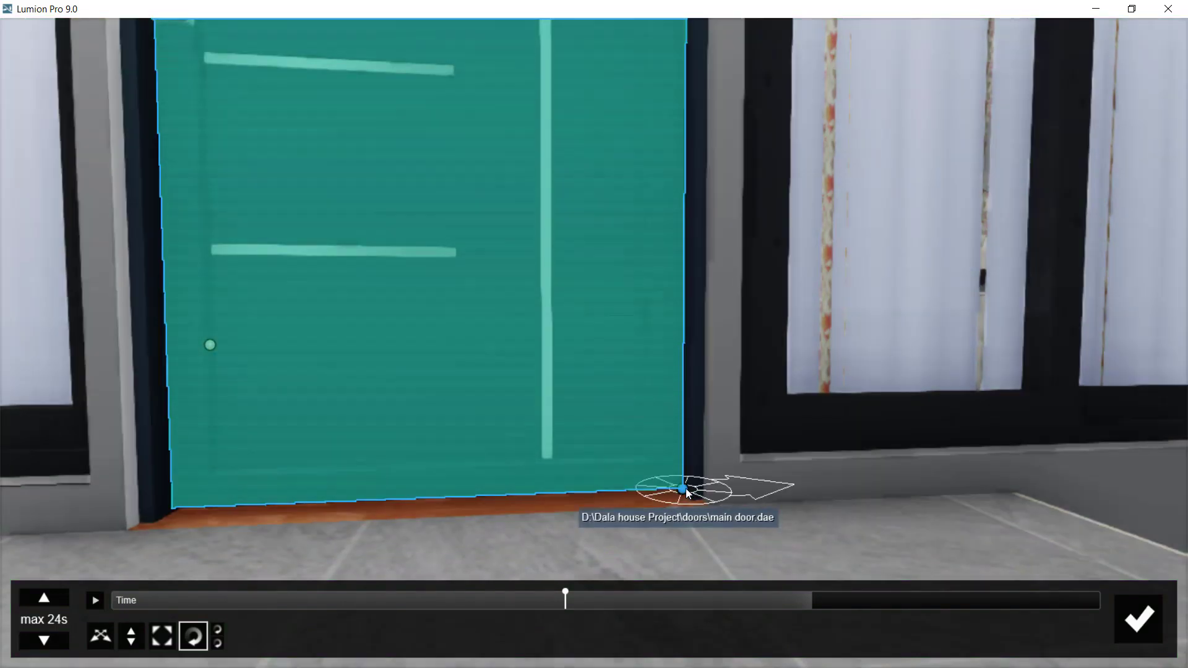
pyautogui.moveTo(685, 488)
pyautogui.mouseDown()
pyautogui.moveTo(685, 505)
pyautogui.moveTo(715, 511)
pyautogui.mouseUp()
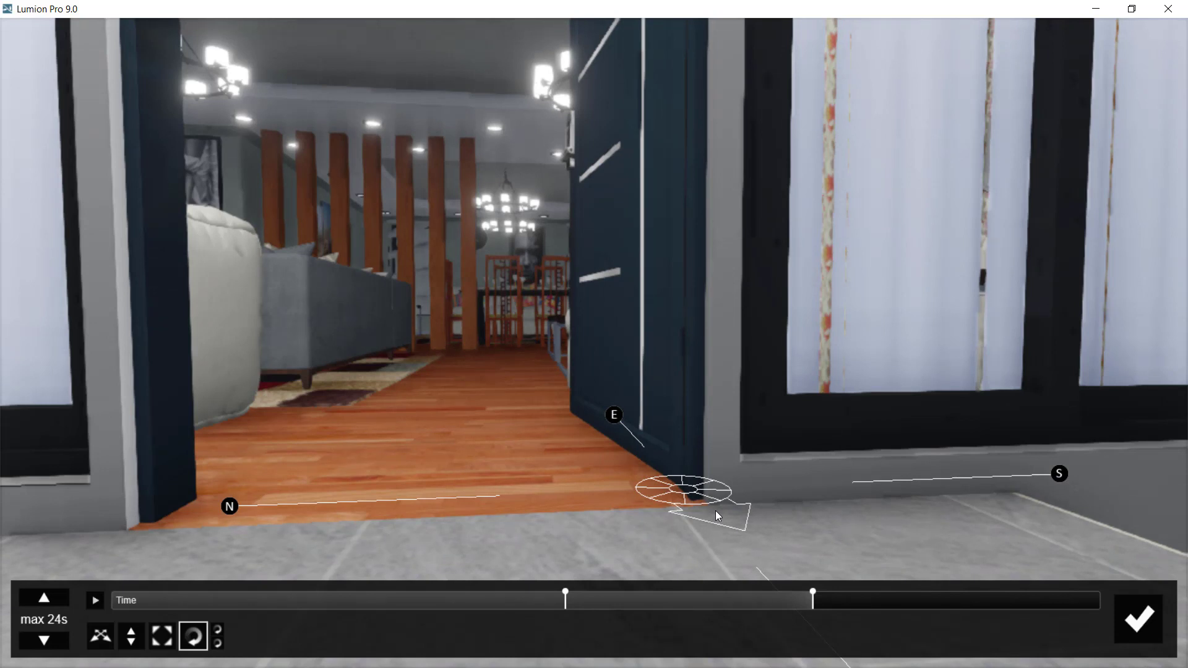
pyautogui.click(812, 600)
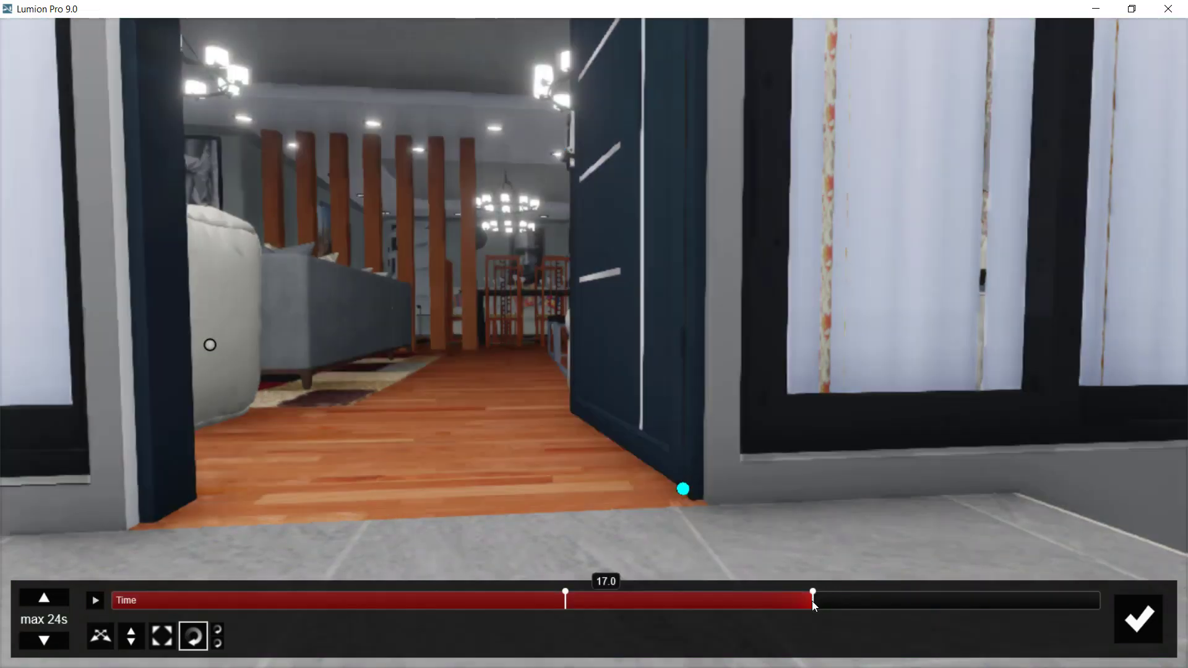
pyautogui.click(1145, 621)
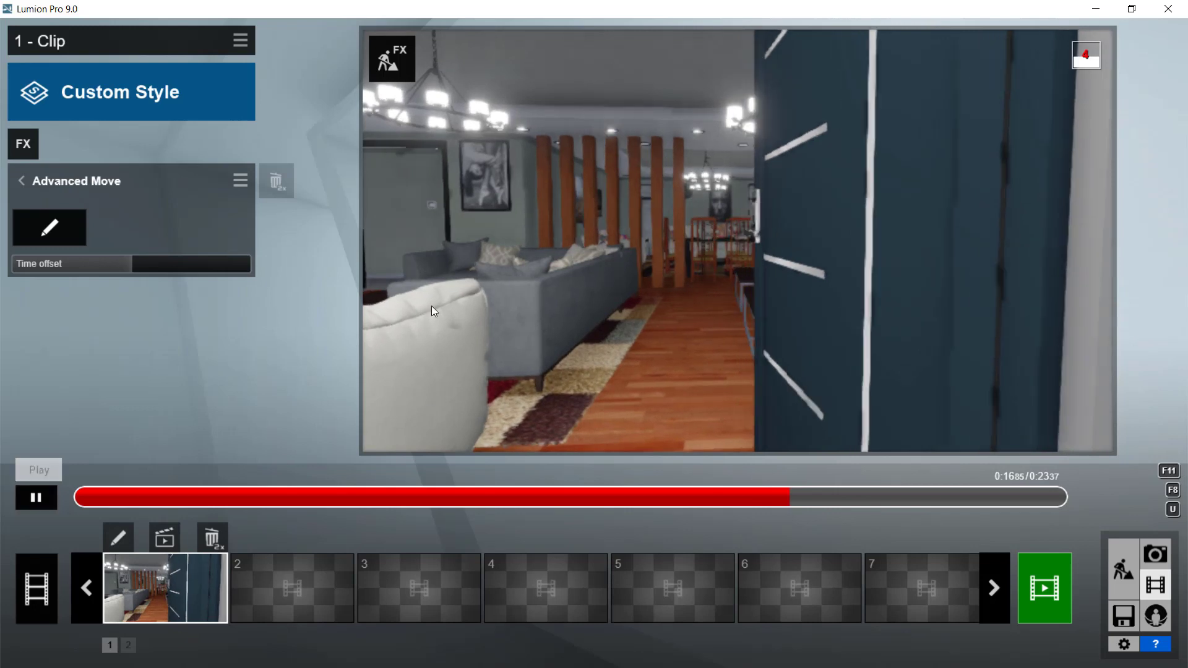
# Open the render settings for the entire movie
pyautogui.click(1042, 595)
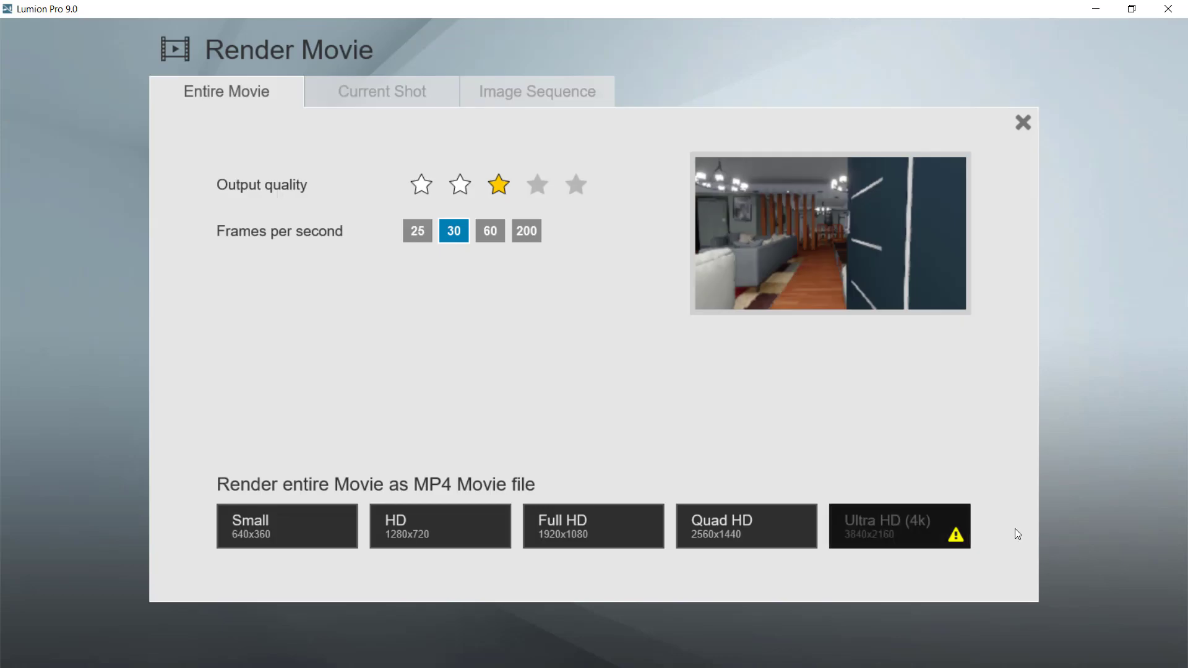